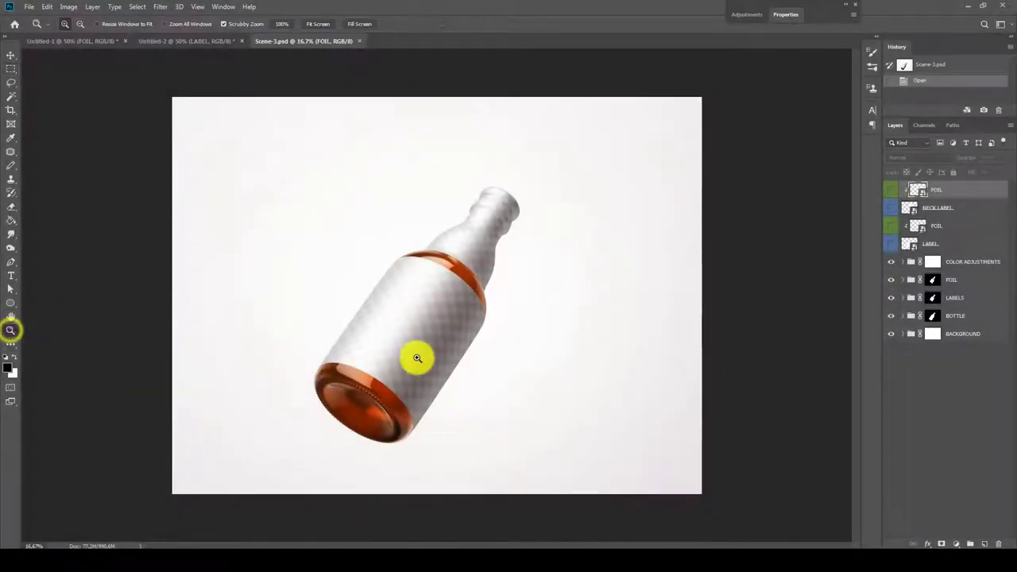
Step: Inspect the bottle neck and ridged base at actual size, then fit the bottle on screen
right_click(443, 348)
left_click(450, 362)
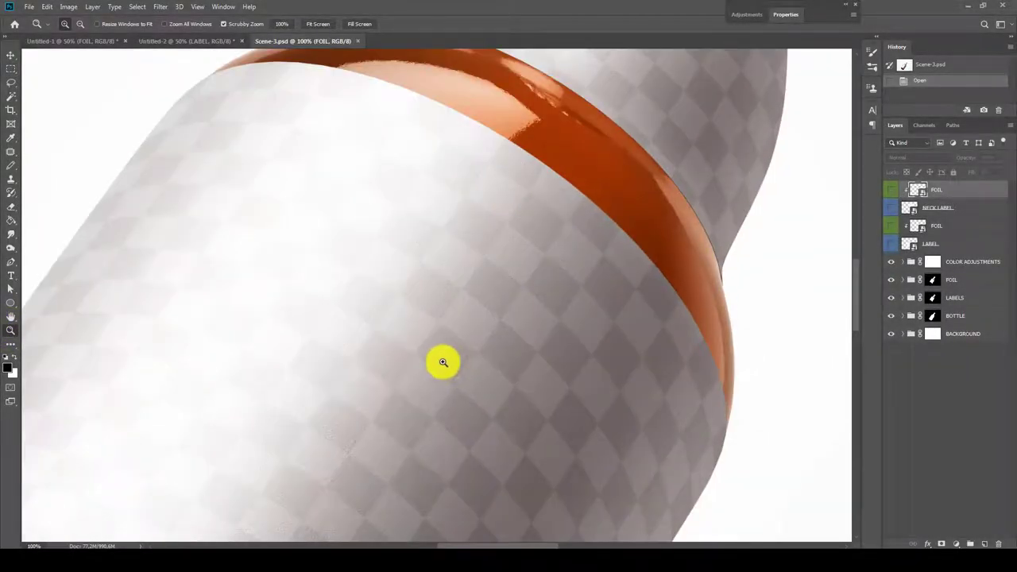
left_click_drag(548, 255, 365, 448)
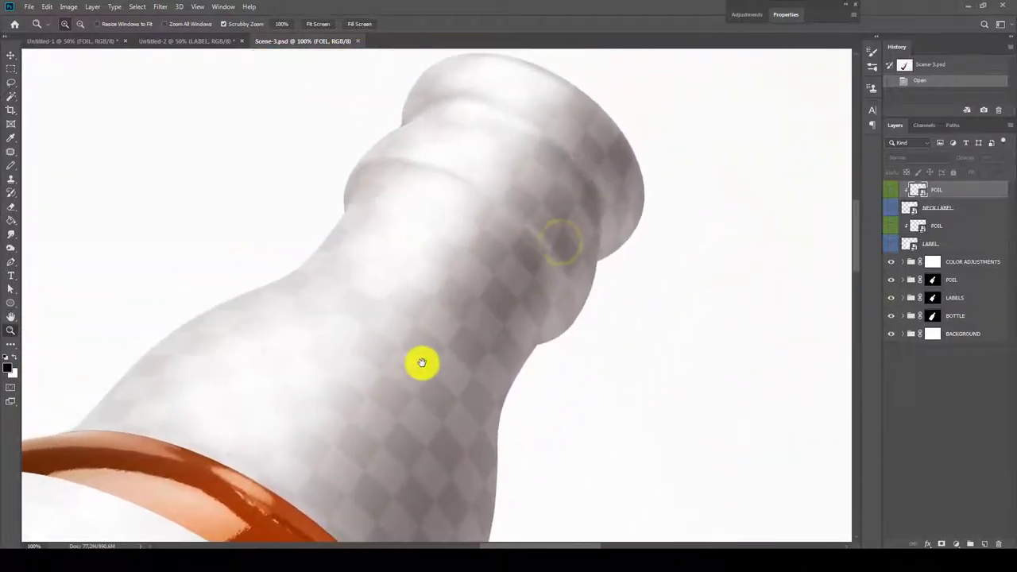
mouse_move(420, 361)
left_mouse_down()
mouse_move(424, 421)
mouse_move(310, 498)
mouse_move(472, 255)
left_mouse_up()
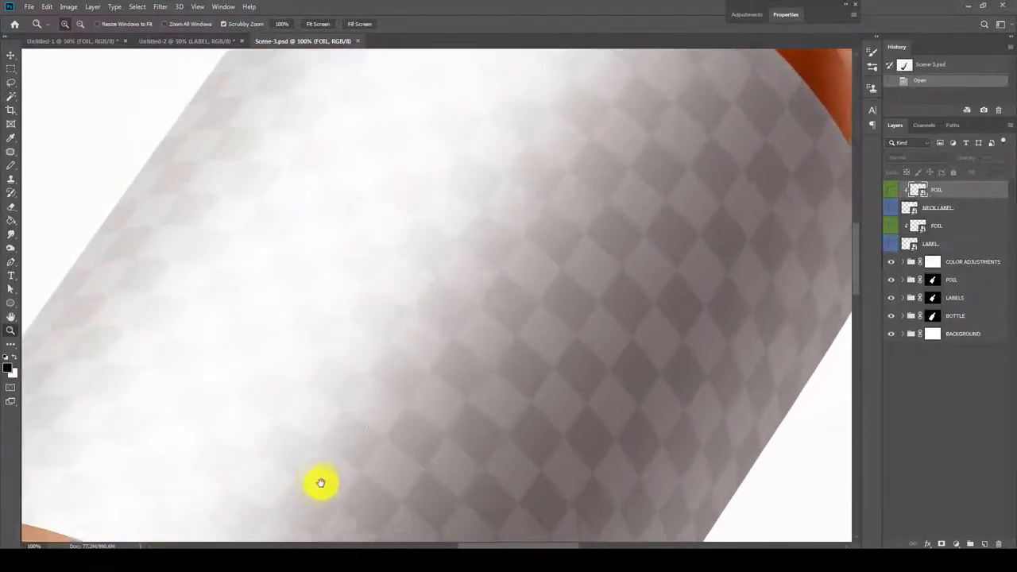
mouse_move(323, 482)
left_mouse_down()
mouse_move(436, 220)
mouse_move(468, 329)
left_mouse_up()
mouse_move(500, 416)
left_mouse_down()
mouse_move(424, 302)
mouse_move(431, 284)
left_mouse_up()
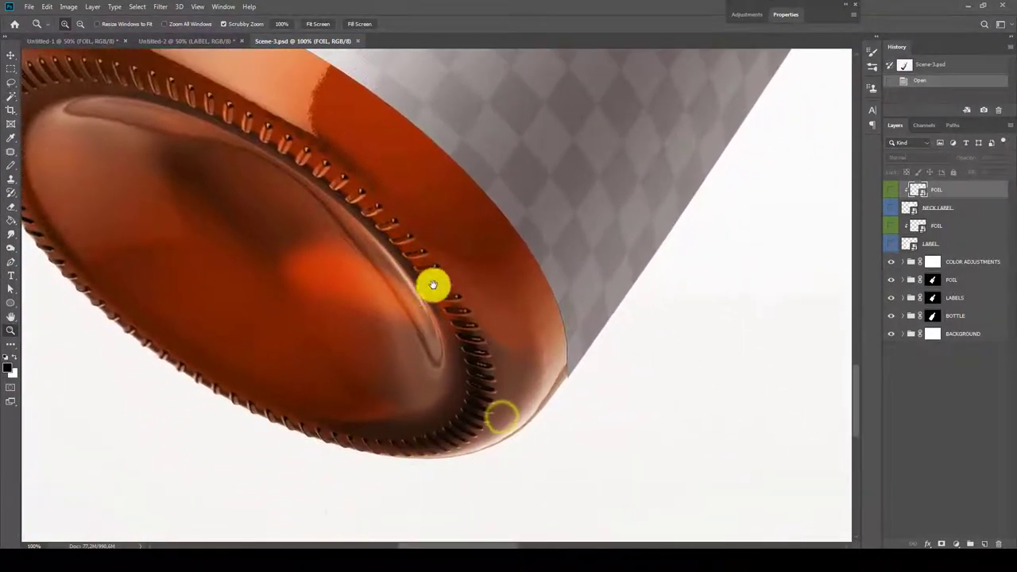
right_click(446, 282)
left_click(461, 288)
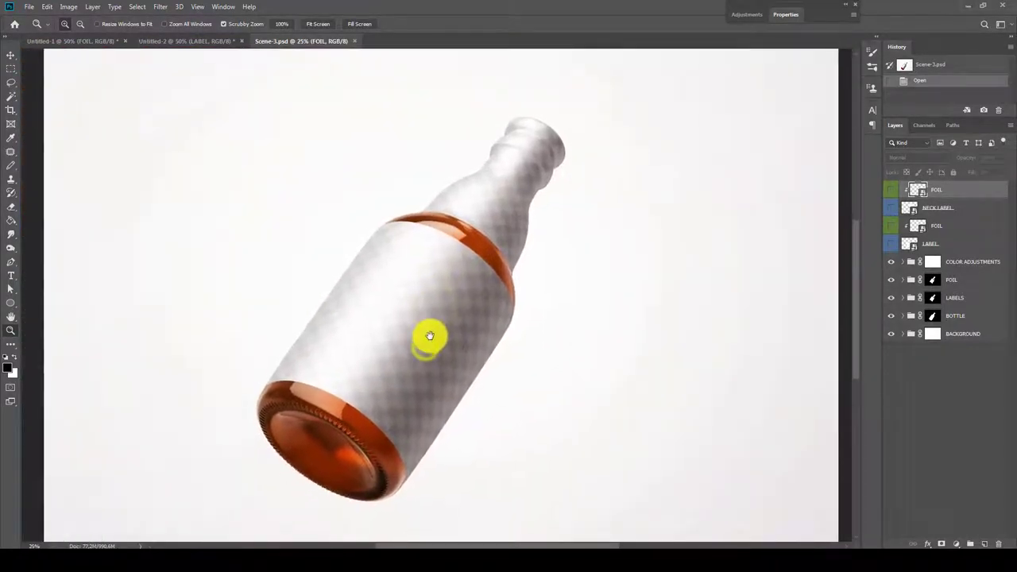
Step: Hide the FOIL and LABELS groups and expand the BOTTLE group's layer list
left_click(965, 279)
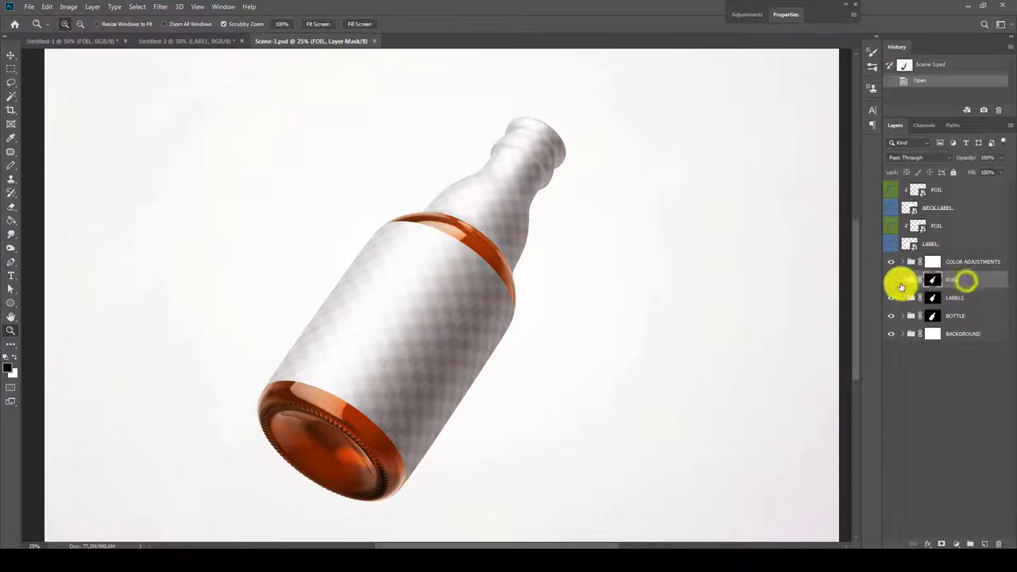
left_click(956, 297)
left_click(891, 297)
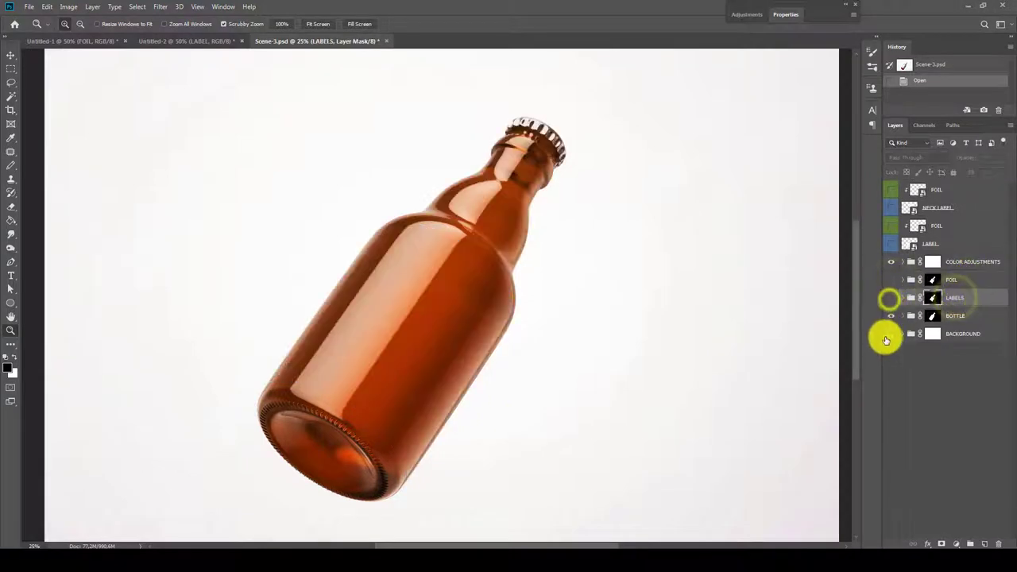
left_click(891, 333)
left_click(958, 316)
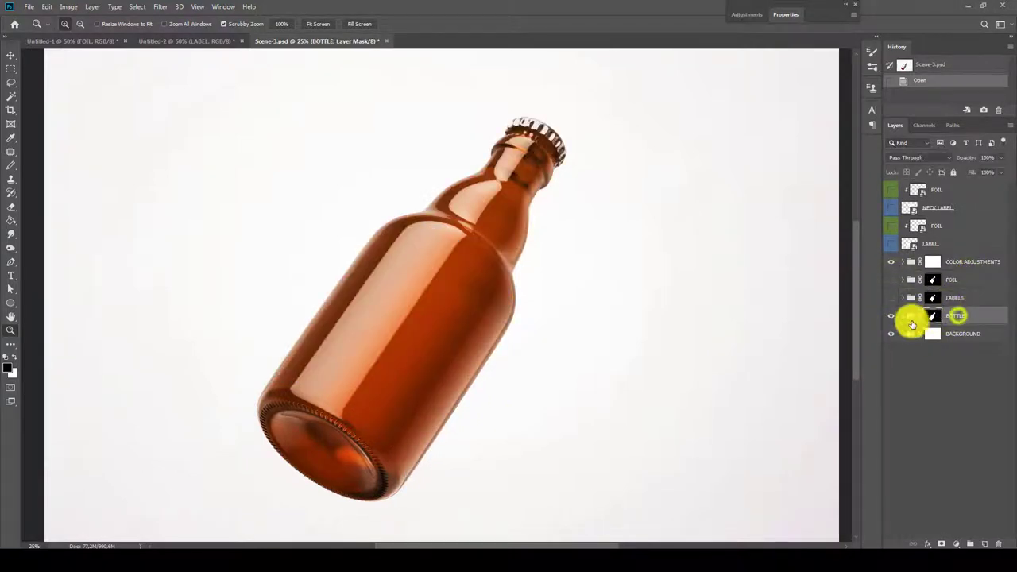
left_click(903, 316)
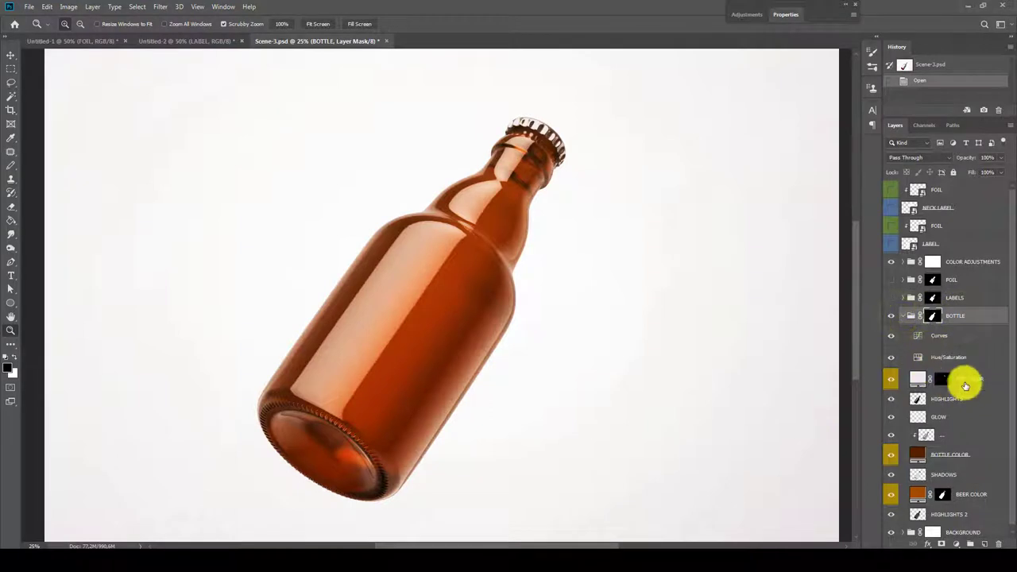
Step: Preview yellow hues for the CAP COLOR fill, then cancel to keep the silver cap
double_click(917, 379)
left_click(805, 354)
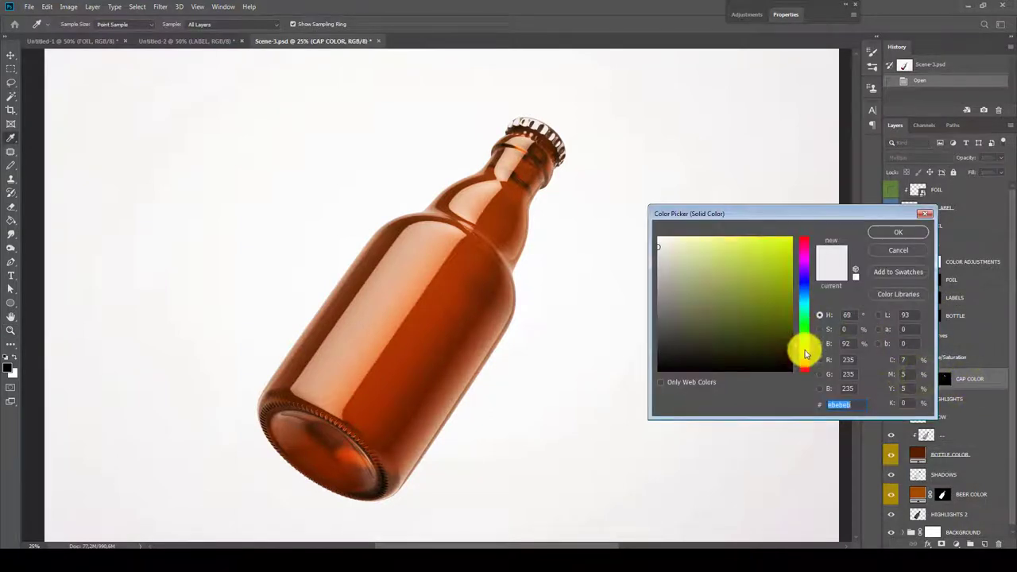
left_click(724, 244)
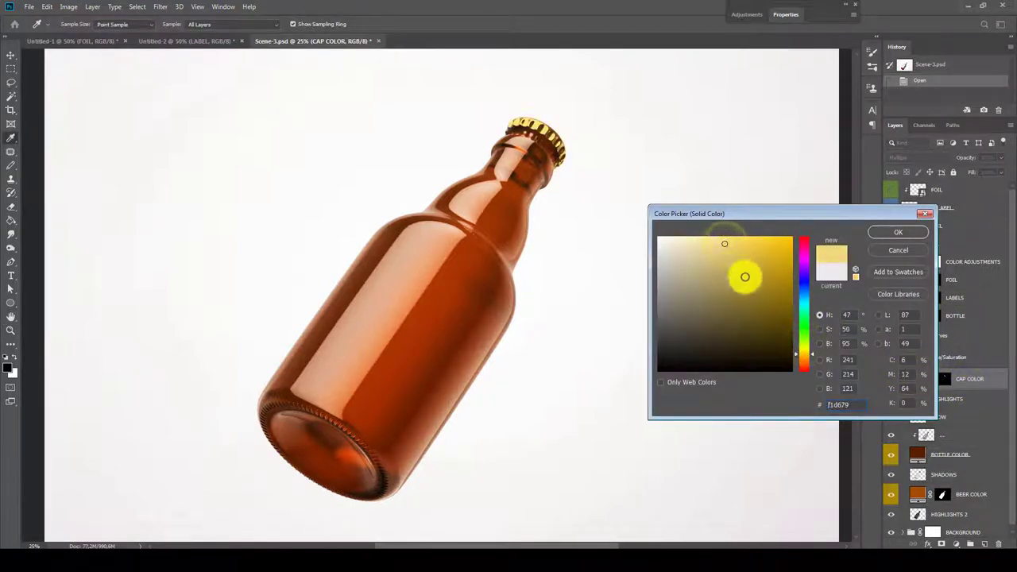
mouse_move(804, 352)
left_mouse_down()
mouse_move(808, 278)
mouse_move(802, 363)
left_mouse_up()
left_click(882, 251)
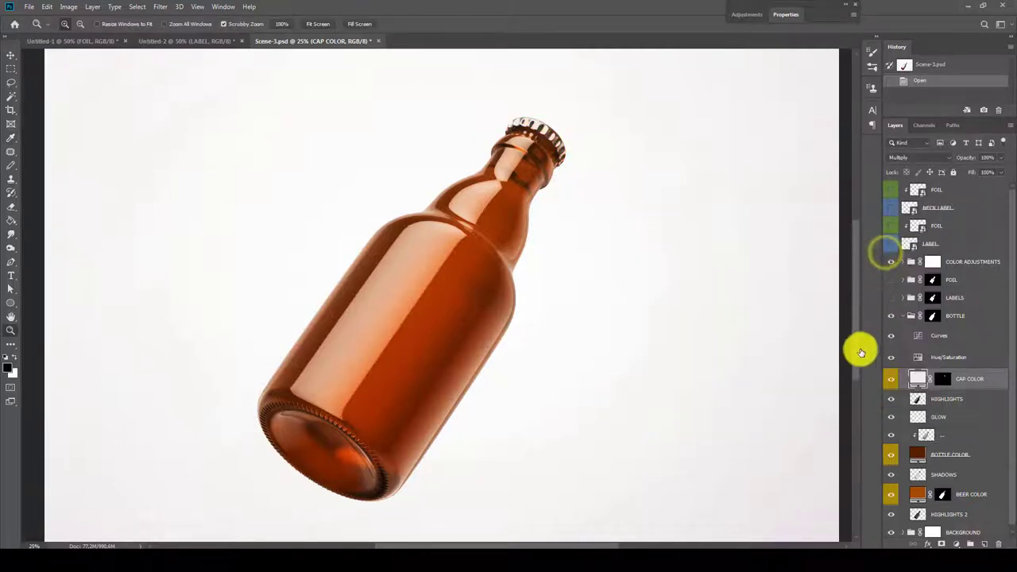
Step: Turn off the BOTTLE COLOR layer so the glass shows lighter orange
left_click(962, 455)
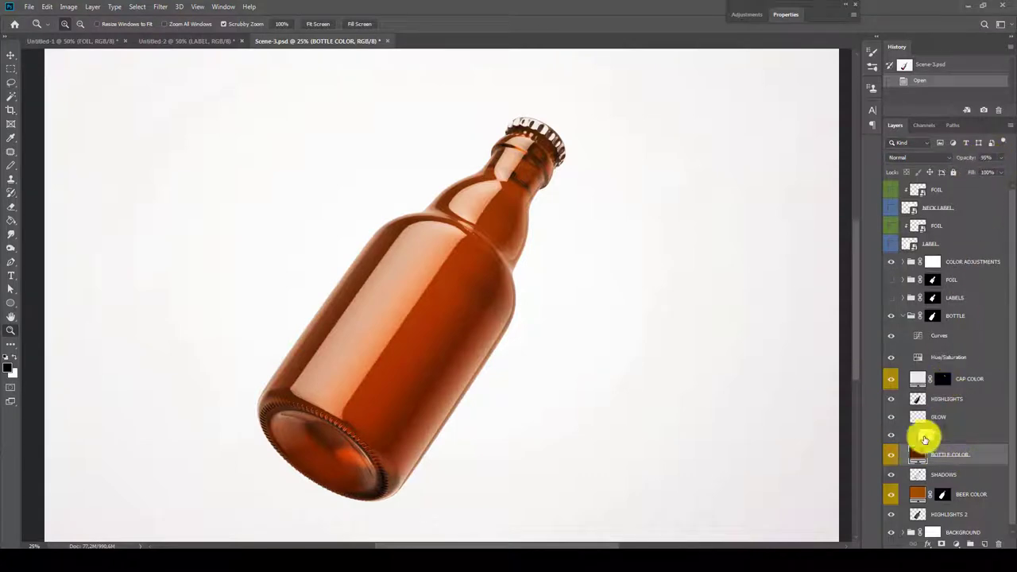
left_click(891, 454)
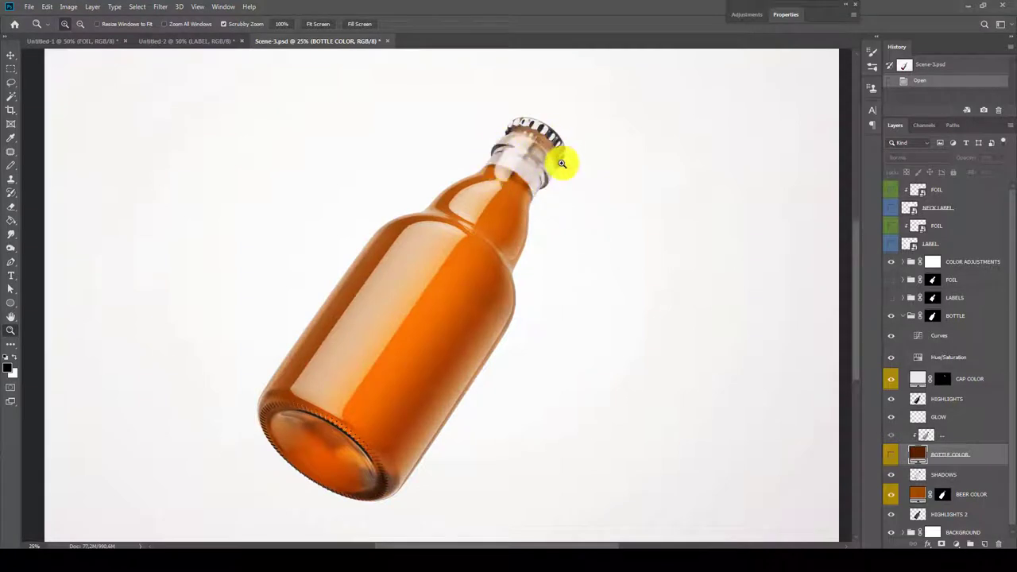
left_click(891, 461)
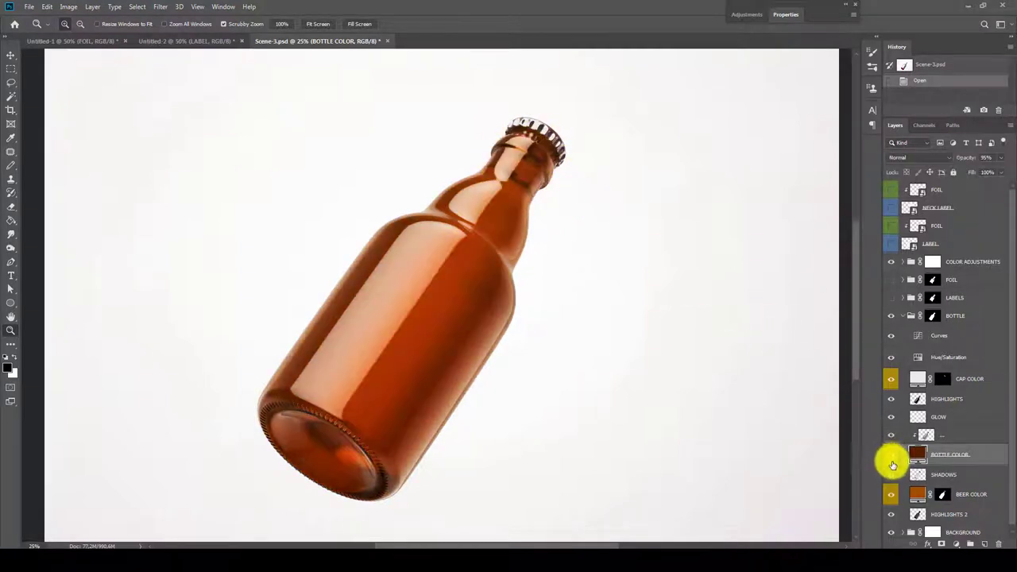
left_click(892, 465)
left_click_drag(1009, 397, 1009, 432)
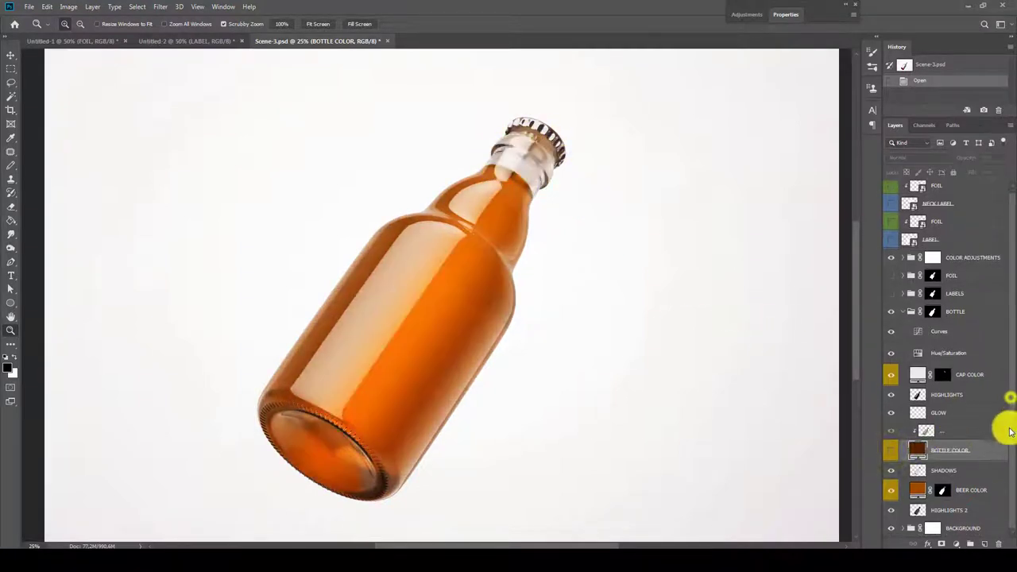
left_click_drag(1009, 388, 1005, 461)
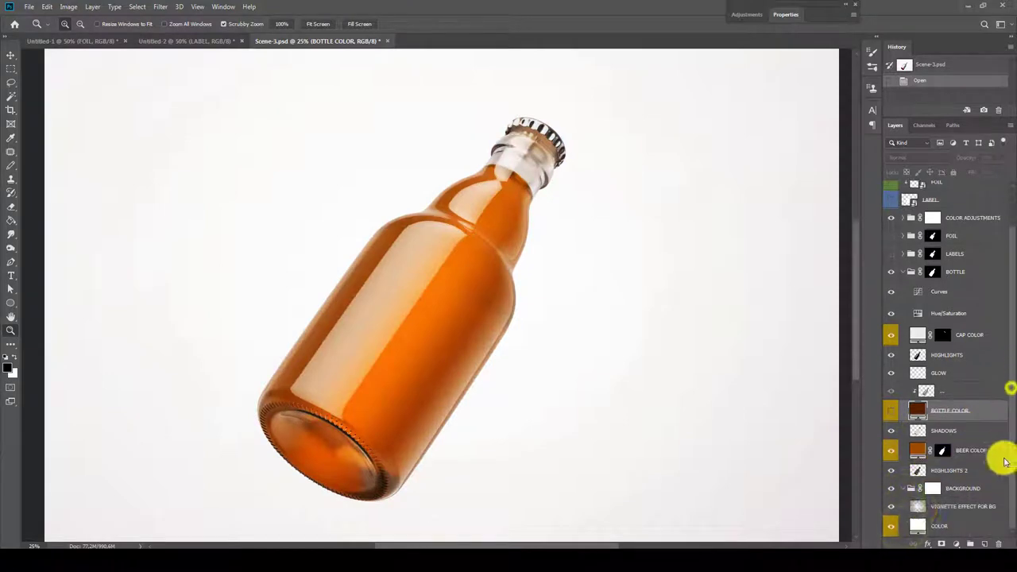
Step: Preview red and other hues for the background COLOR fill, then cancel to keep white
double_click(913, 526)
mouse_move(724, 291)
left_mouse_down()
mouse_move(755, 265)
mouse_move(788, 282)
mouse_move(738, 299)
left_mouse_up()
mouse_move(806, 334)
left_mouse_down()
mouse_move(817, 265)
mouse_move(810, 357)
mouse_move(808, 256)
left_mouse_up()
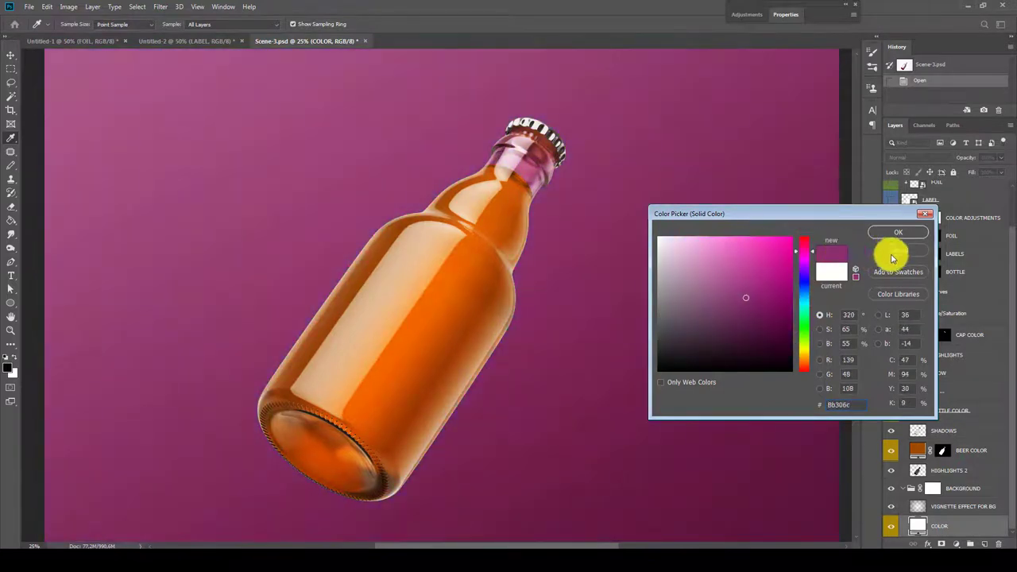
left_click(898, 250)
Step: Lower BEER COLOR opacity and preview dark red backgrounds, cancelling the COLOR fill change
left_click(980, 451)
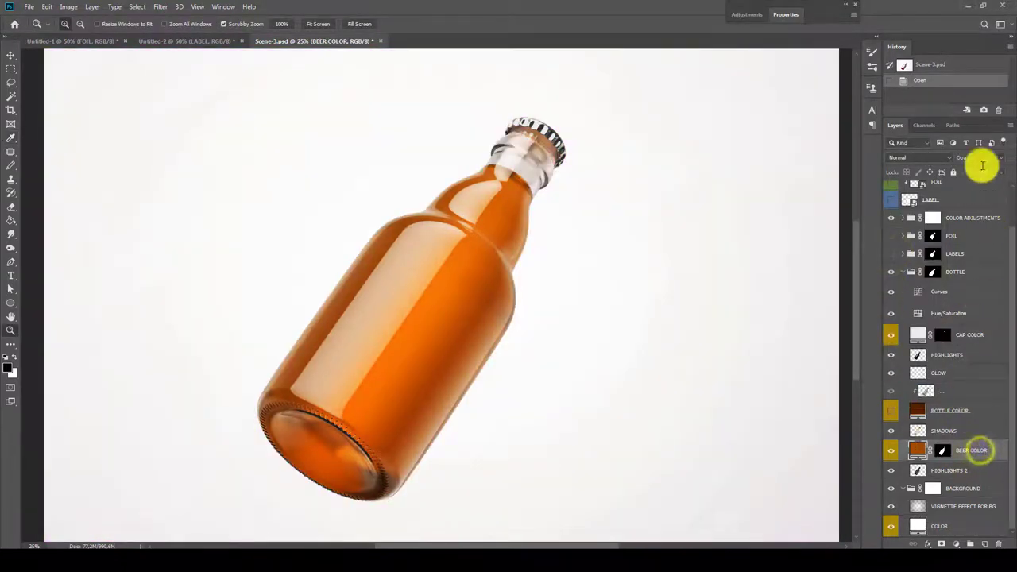
mouse_move(978, 158)
left_mouse_down()
mouse_move(962, 173)
mouse_move(979, 173)
left_mouse_up()
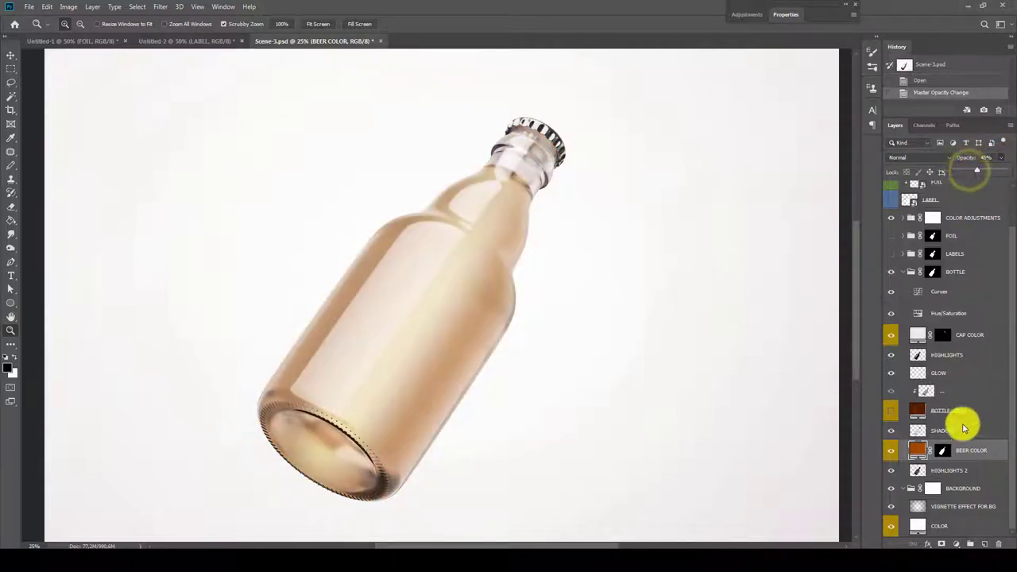
double_click(918, 525)
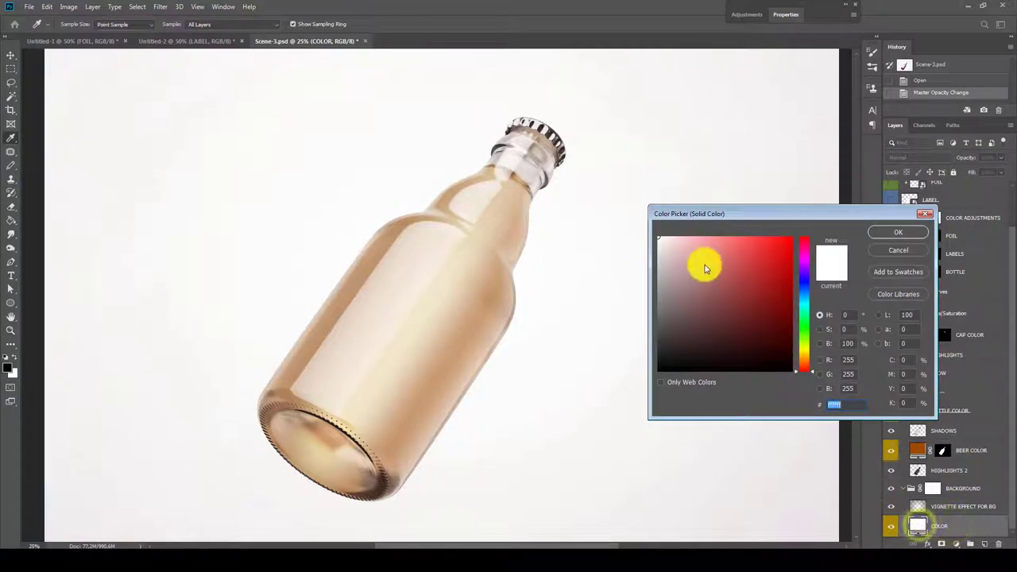
left_click(764, 297)
mouse_move(833, 318)
left_mouse_down()
mouse_move(818, 243)
mouse_move(810, 388)
left_mouse_up()
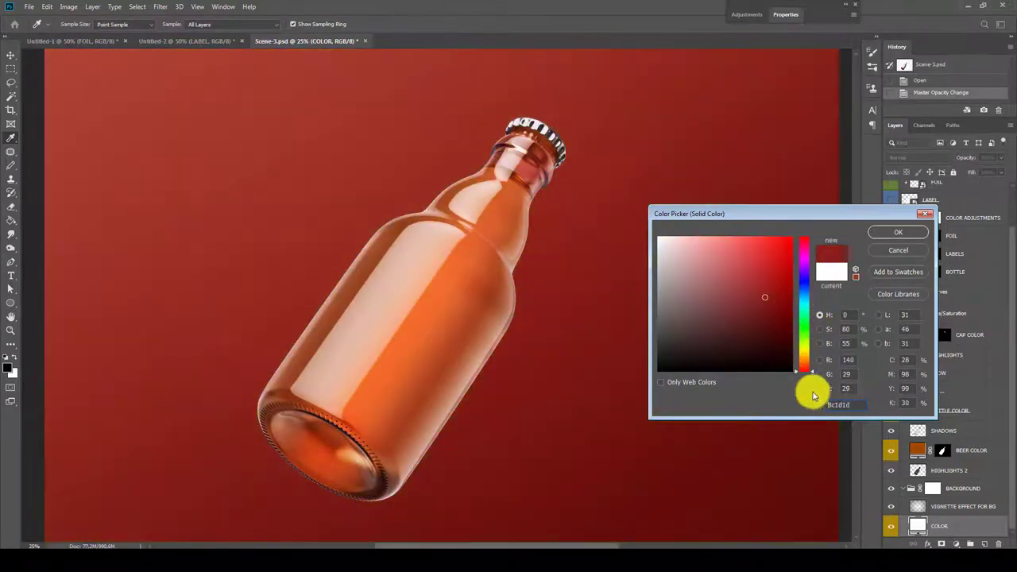
left_click(906, 251)
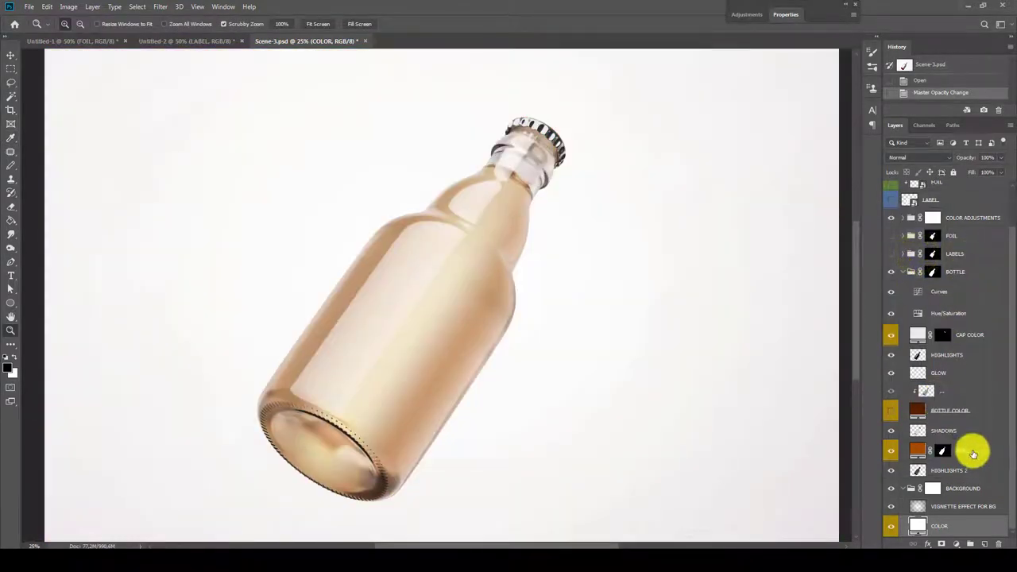
Step: Raise BEER COLOR opacity back to full and show the BOTTLE COLOR layer again
left_click(971, 451)
left_click_drag(999, 157, 1013, 157)
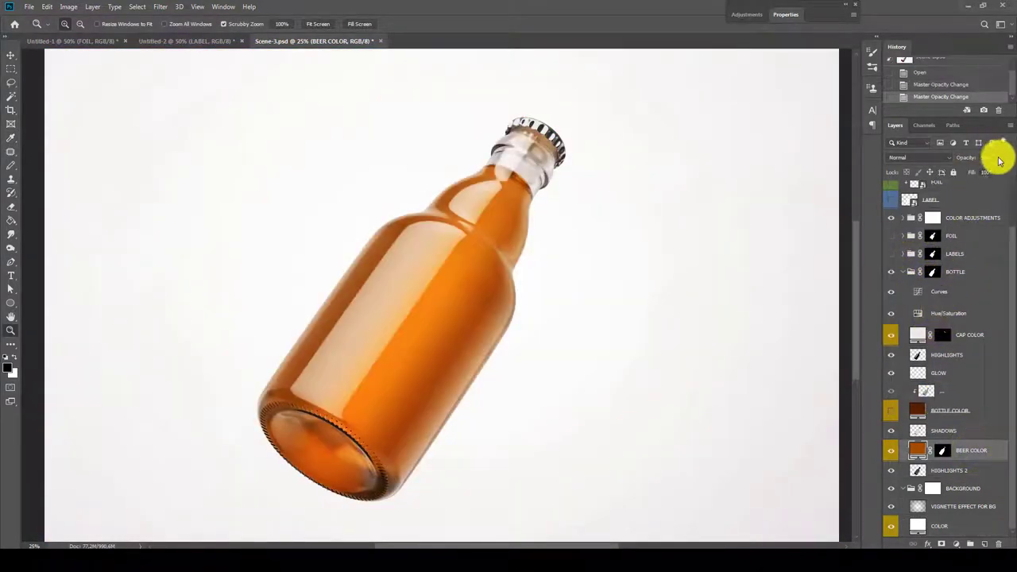
left_click(947, 410)
left_click(891, 411)
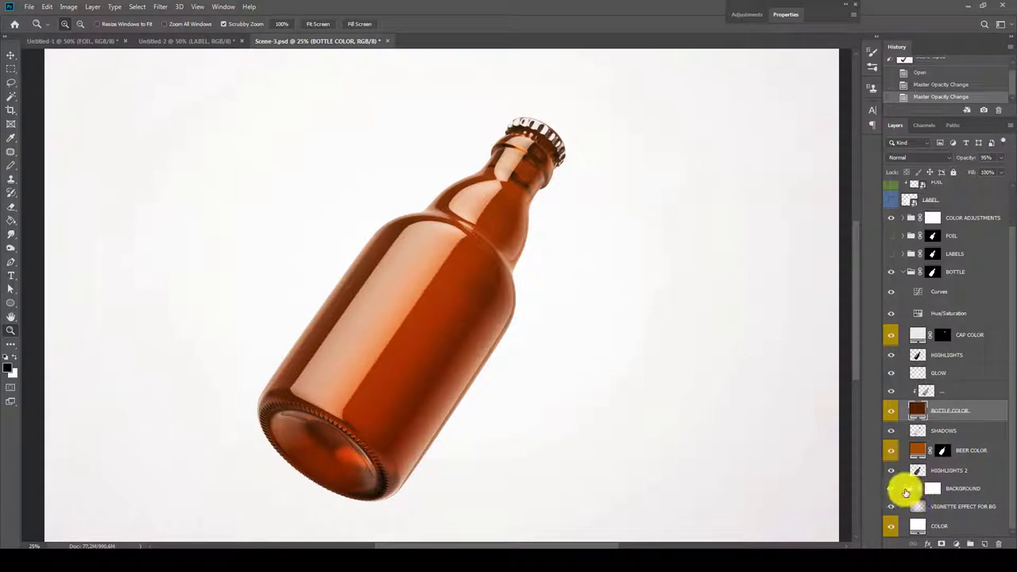
double_click(918, 410)
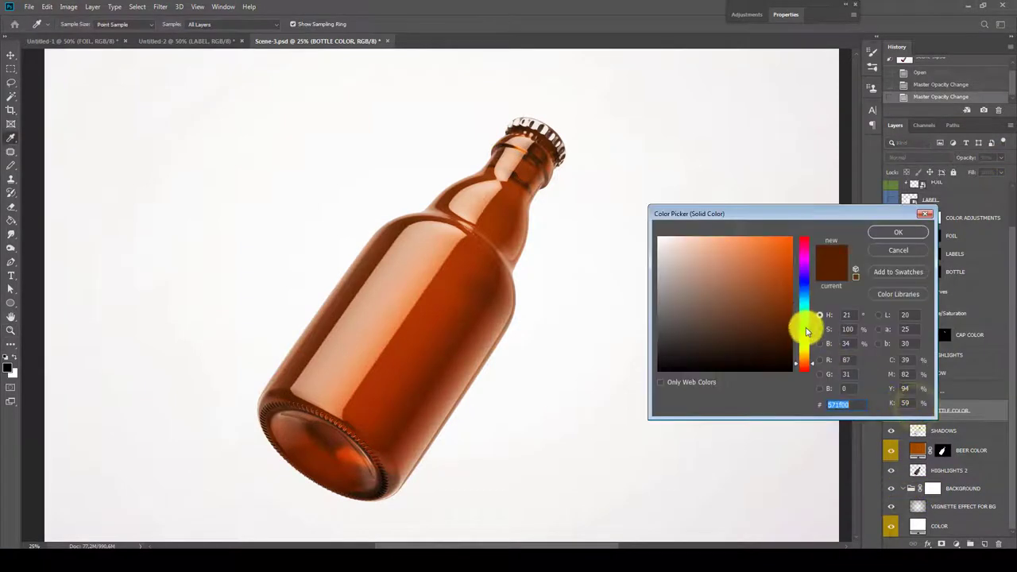
left_click(806, 332)
mouse_move(768, 324)
left_mouse_down()
mouse_move(754, 311)
mouse_move(756, 337)
left_mouse_up()
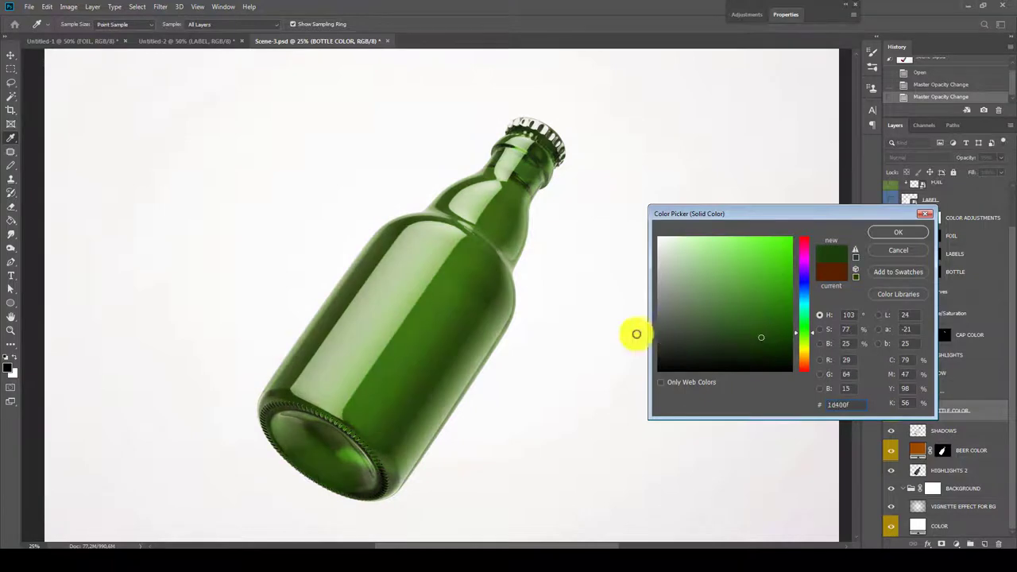
left_click(898, 250)
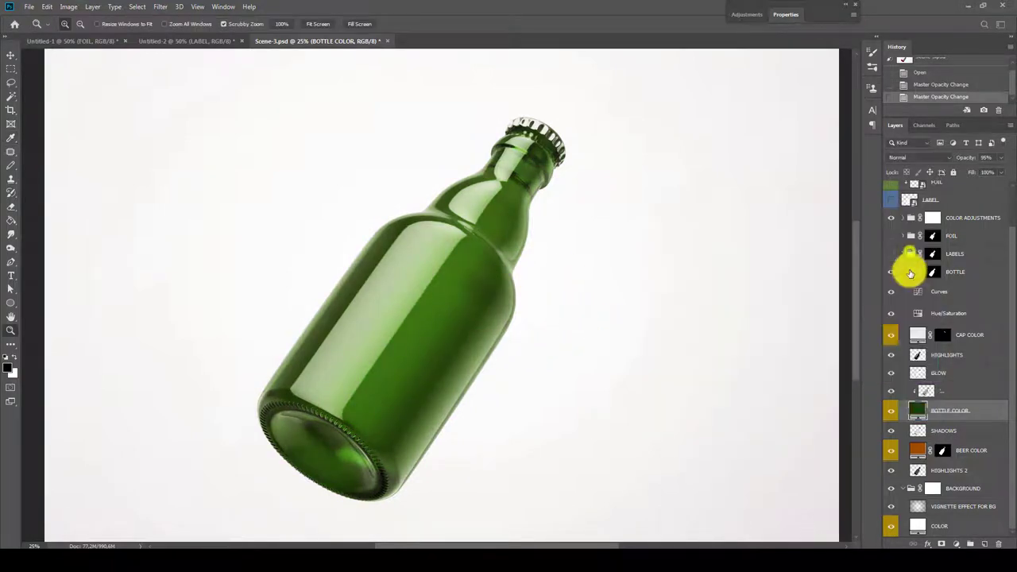
left_click(938, 371)
left_click(891, 373)
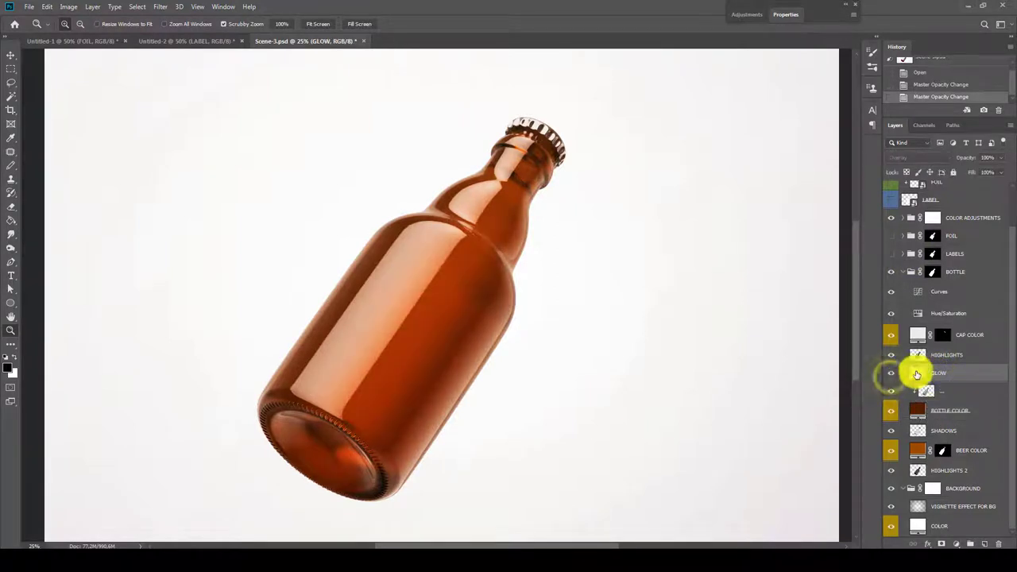
Step: Collapse the BOTTLE and BACKGROUND groups and make LABELS and FOIL visible again
left_click(961, 274)
left_click(903, 272)
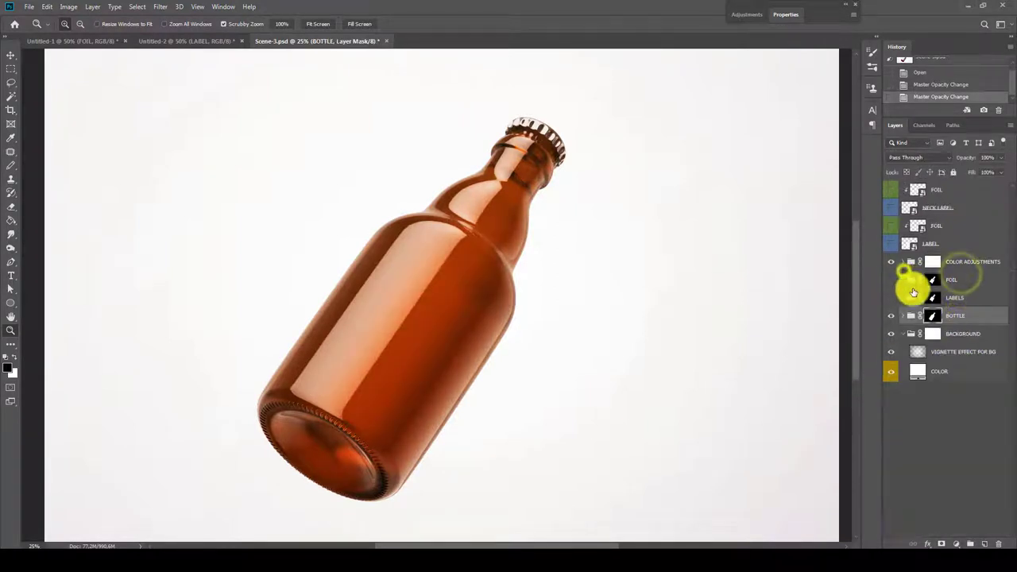
left_click(960, 298)
left_click(904, 334)
left_click(891, 298)
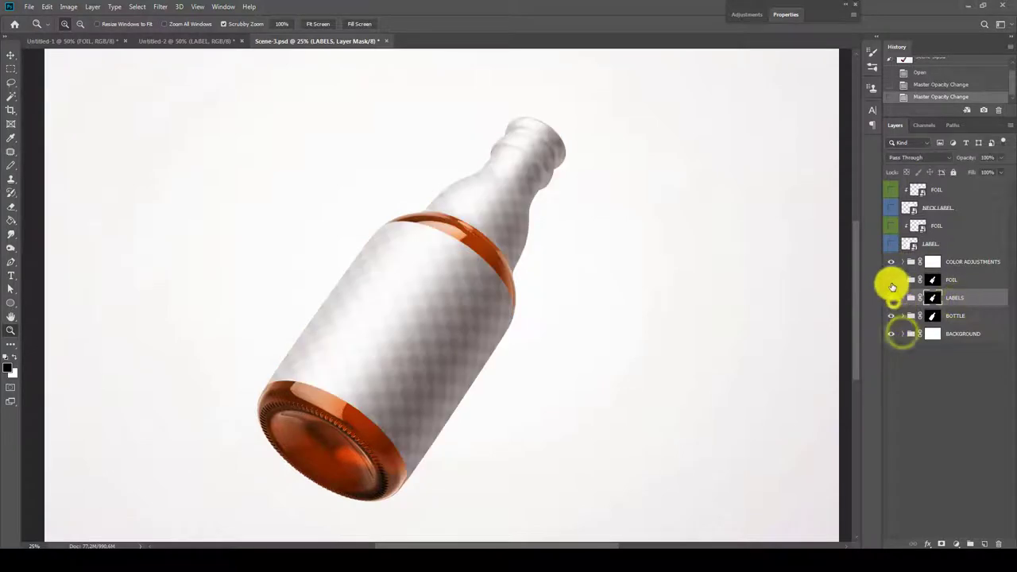
left_click(890, 280)
Step: Open the LABEL smart object's contents with Edit Contents
left_click(940, 244)
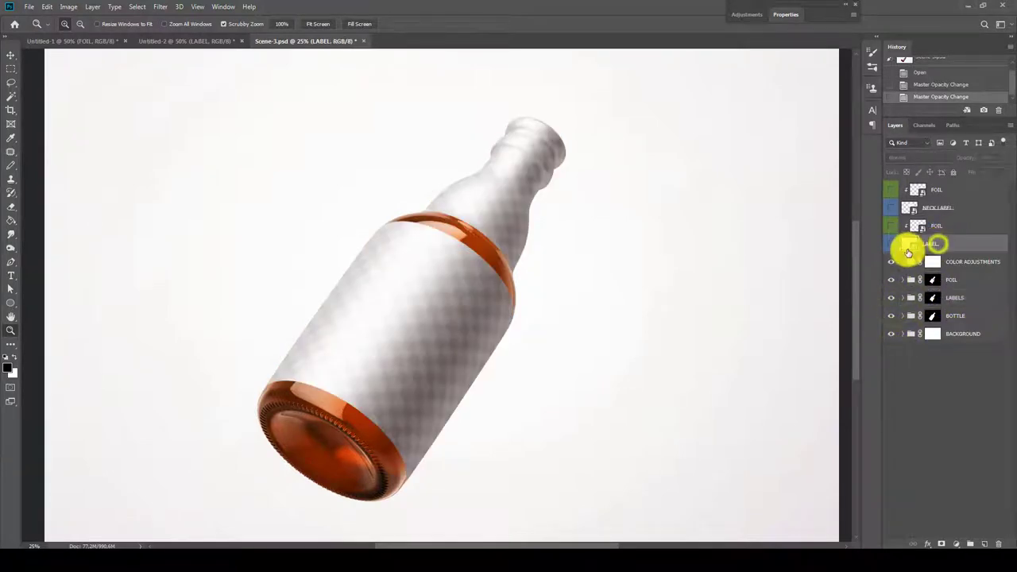
right_click(916, 247)
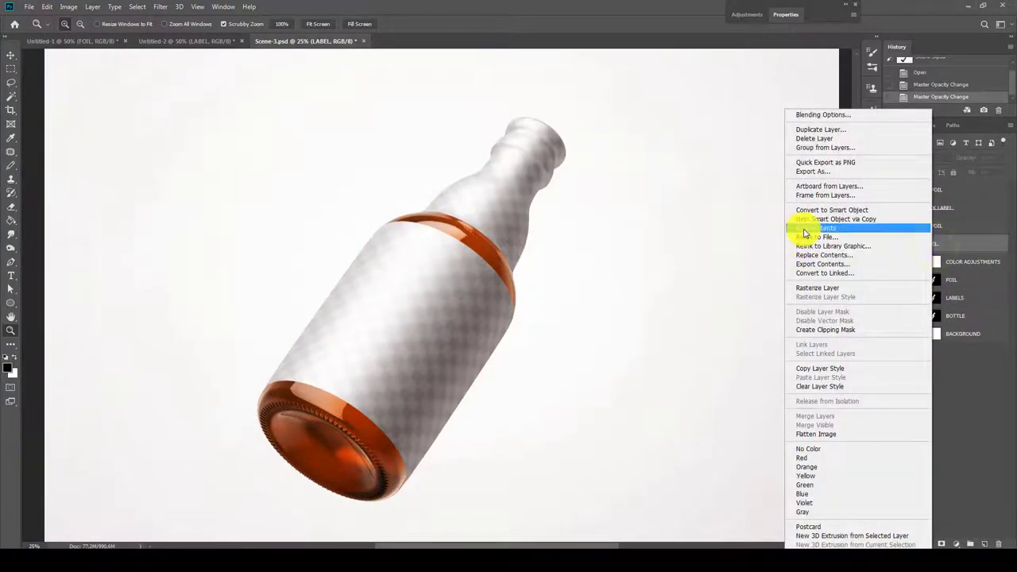
left_click(839, 230)
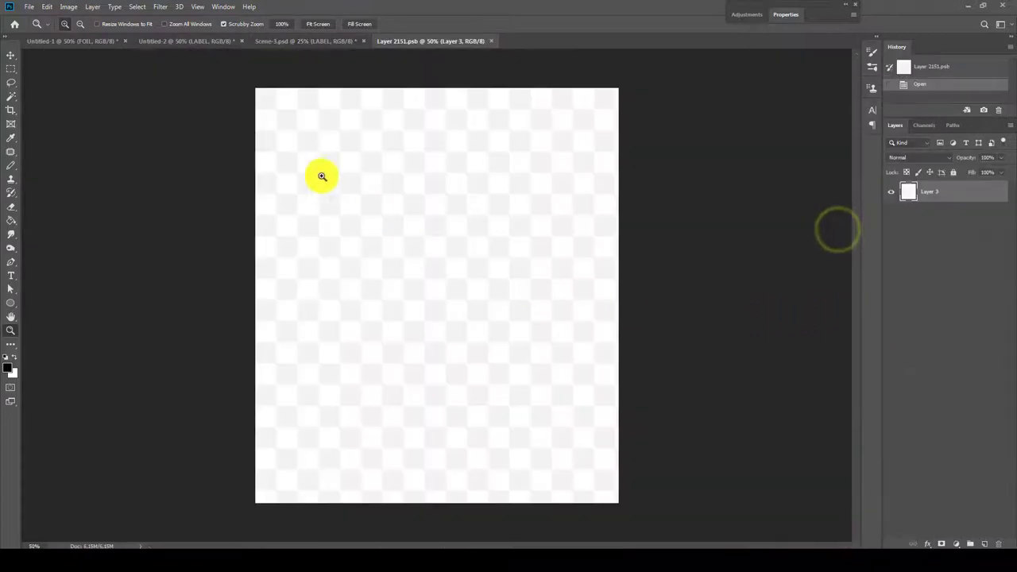
Step: Copy the BEER BOTTLE label artwork into the LABEL smart object, hide Layer 3, and save it
left_click(79, 42)
left_click_drag(93, 49, 200, 302)
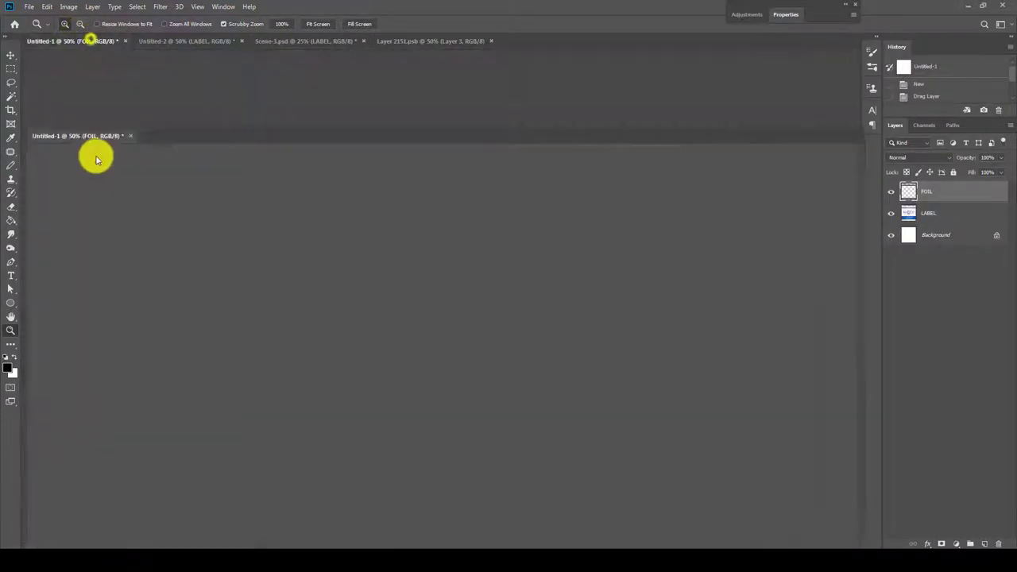
left_click_drag(930, 219, 548, 231)
left_click(950, 222)
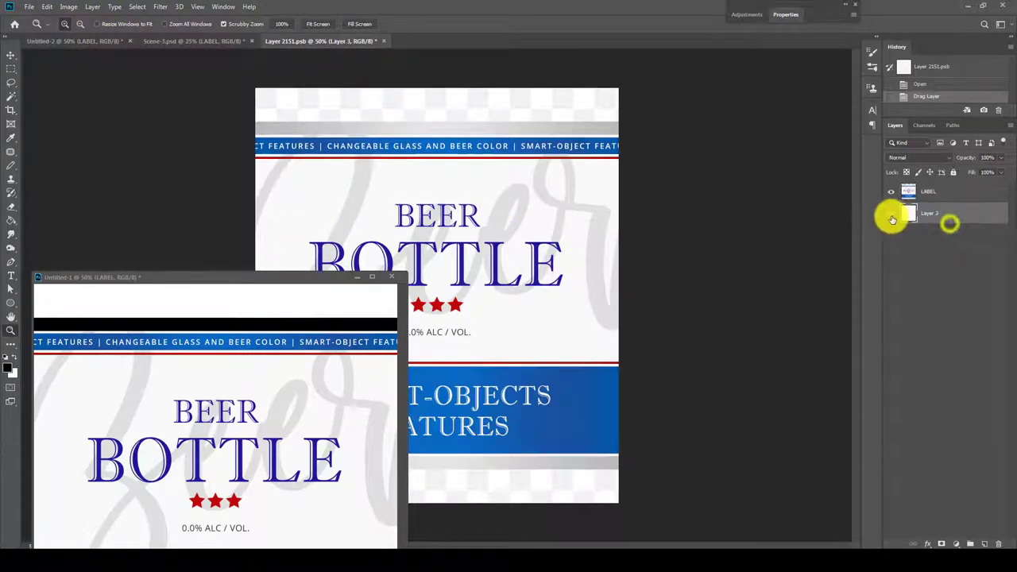
left_click(383, 41)
left_click(464, 211)
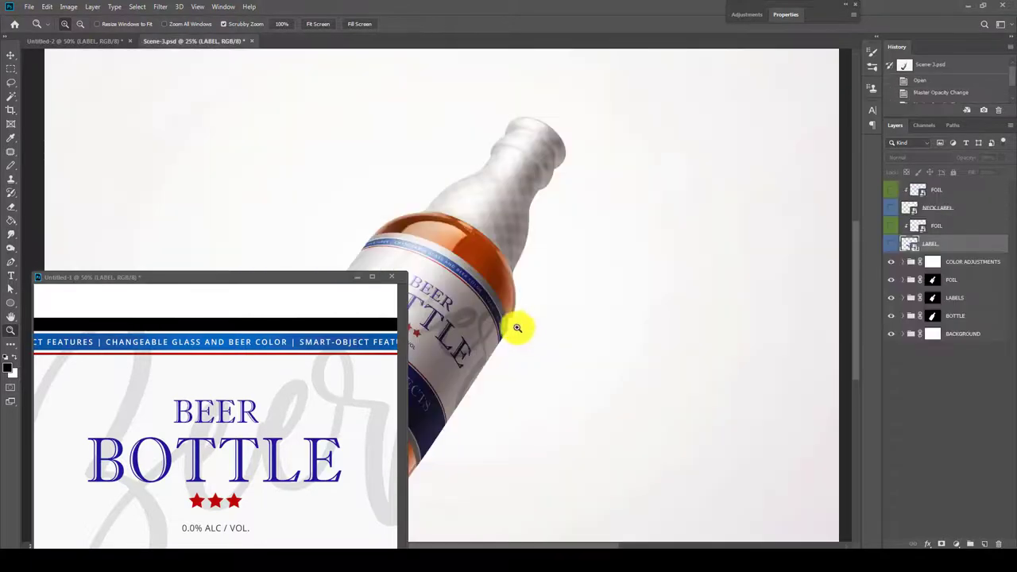
left_click_drag(332, 282, 240, 356)
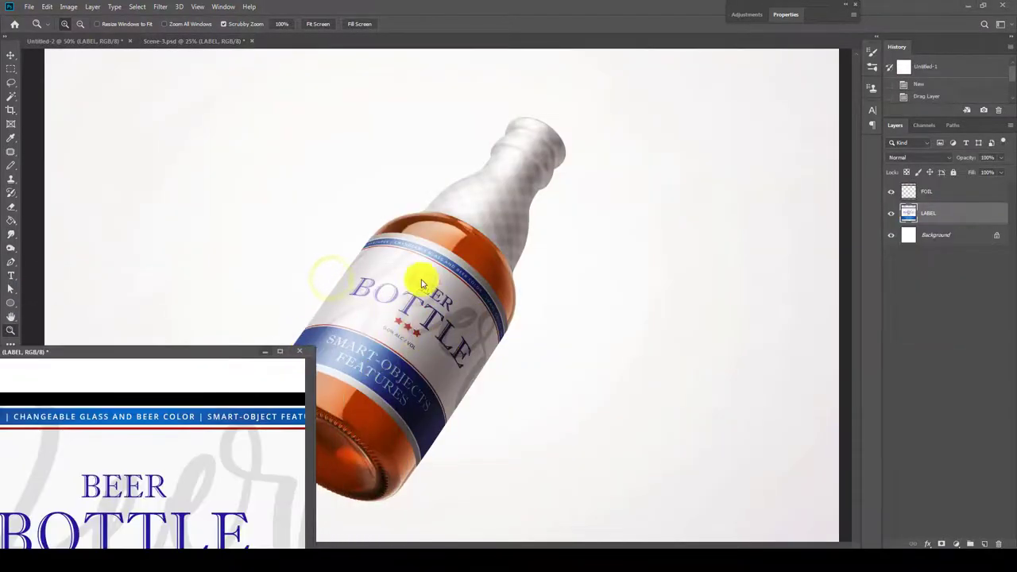
left_click(447, 337)
Step: Copy the FOIL bars from the artwork into the FOIL smart object and save it
double_click(914, 227)
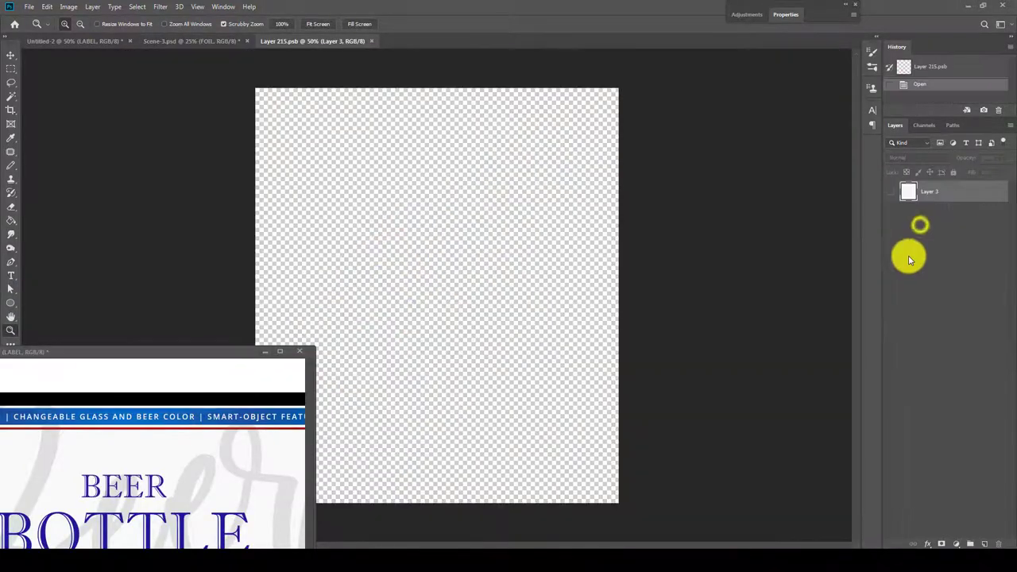
left_click(215, 352)
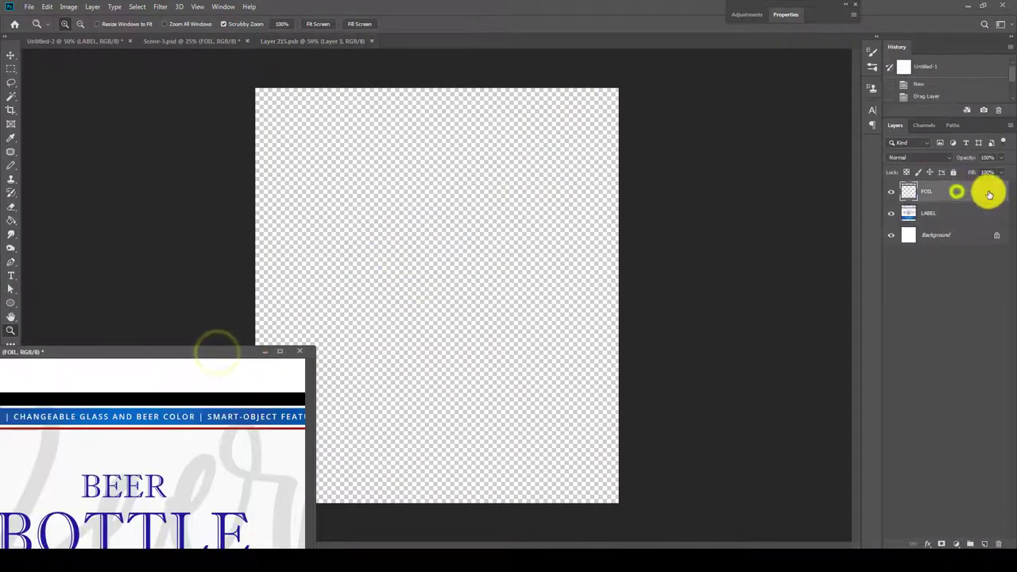
left_click_drag(980, 192, 575, 258)
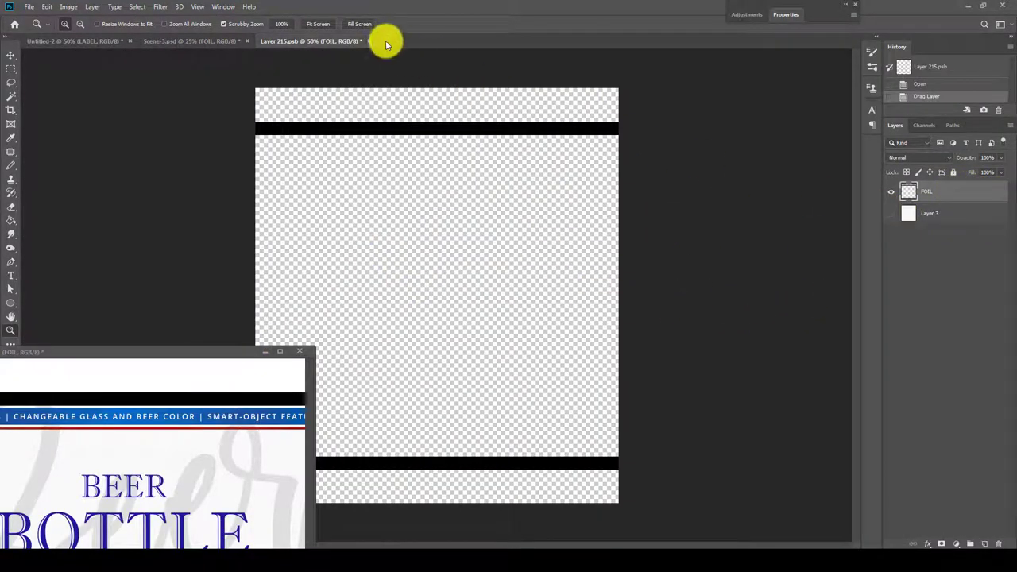
left_click(369, 40)
left_click(448, 207)
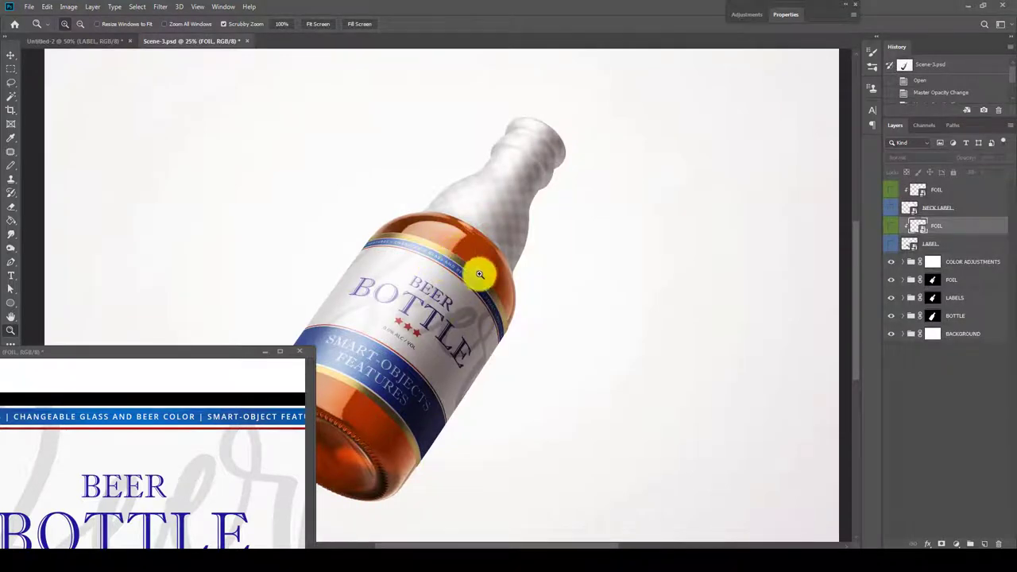
Step: Select the NECK LABEL layer and close the Untitled-1 label artwork document
left_click(959, 206)
left_click(299, 350)
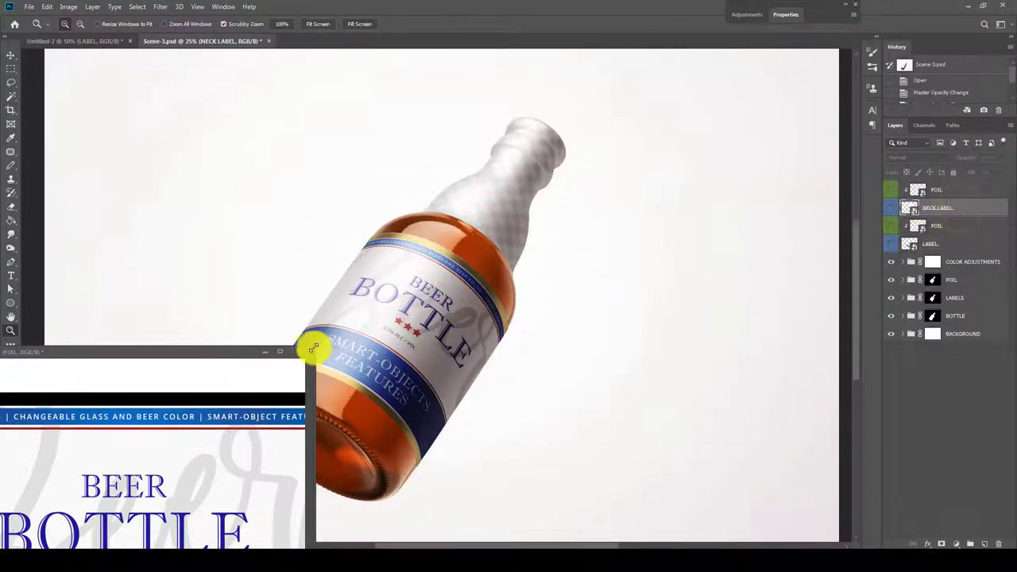
left_click(499, 211)
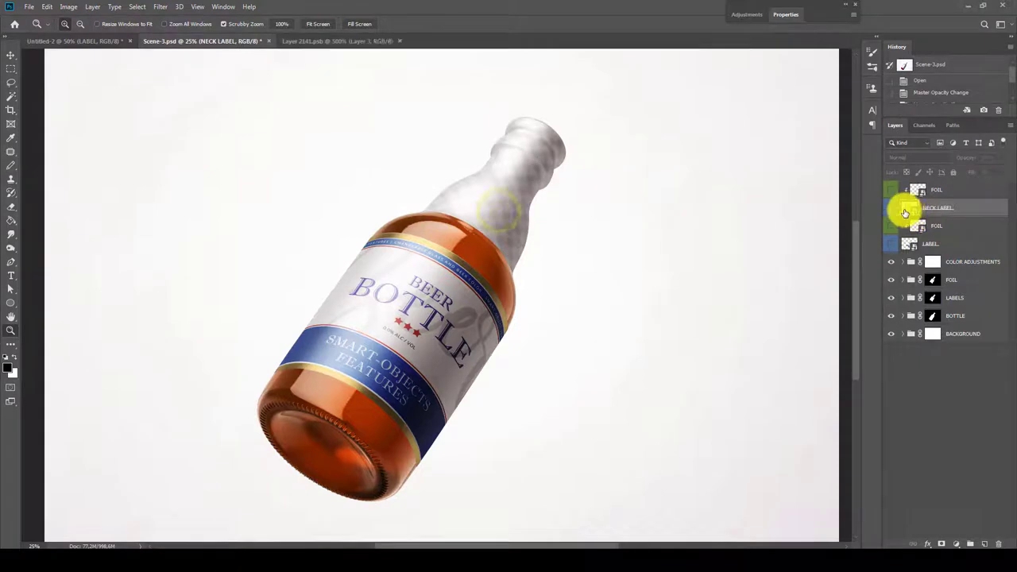
Step: Copy the ALCOHOL FREE BEER artwork into the NECK LABEL smart object, hide Layer 3, and save
double_click(904, 211)
left_click(84, 40)
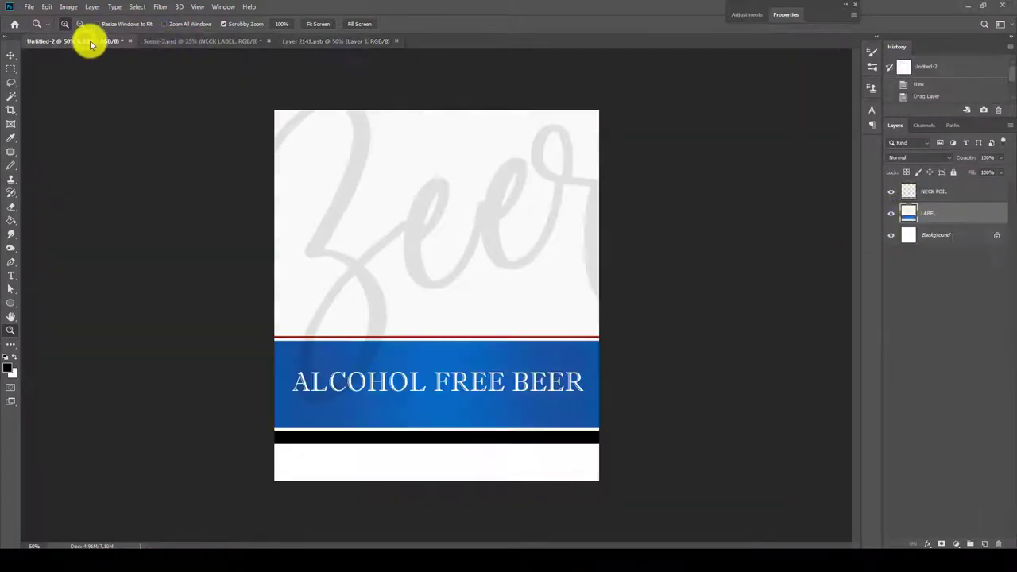
left_click_drag(89, 41, 227, 382)
left_click_drag(967, 217, 609, 250)
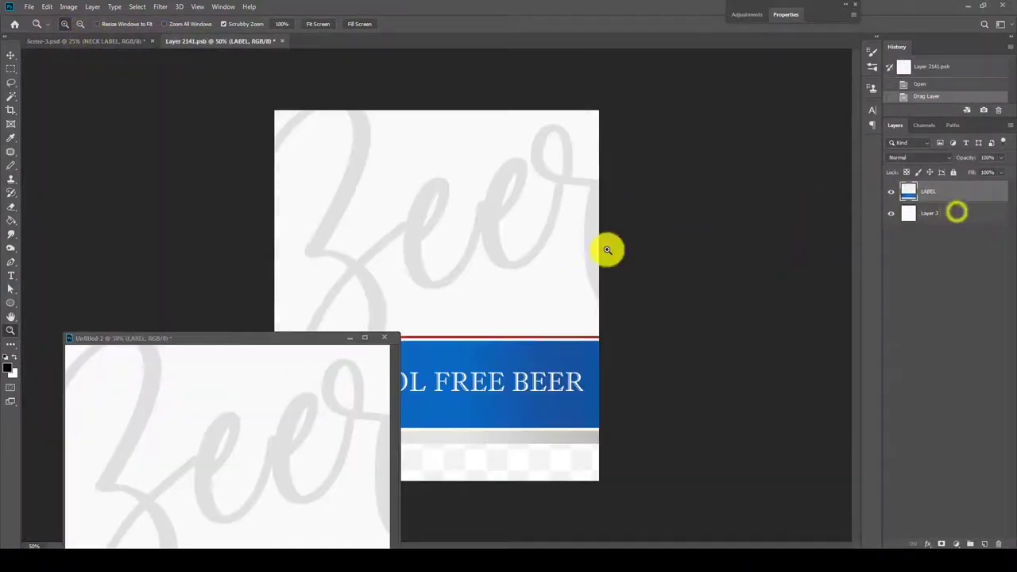
left_click(891, 213)
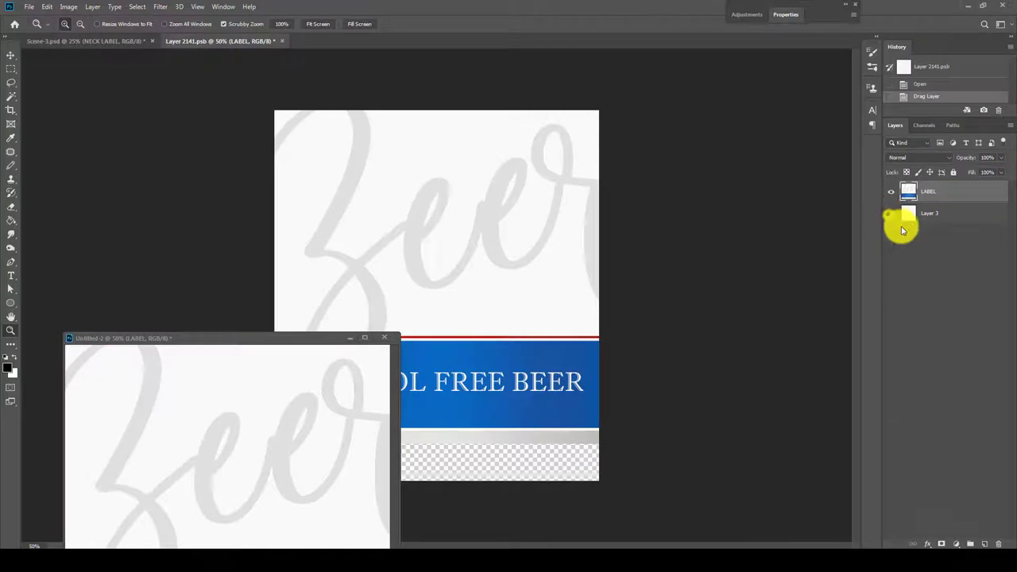
left_click(283, 40)
left_click(455, 209)
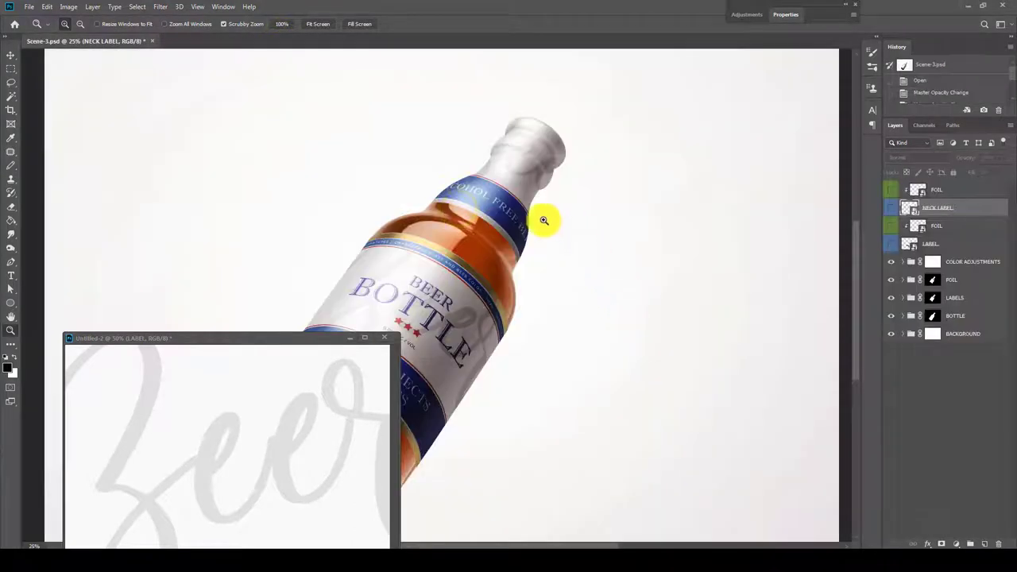
Step: Copy NECK FOIL into the neck foil smart object, save it, and close Untitled-2 unsaved
double_click(921, 194)
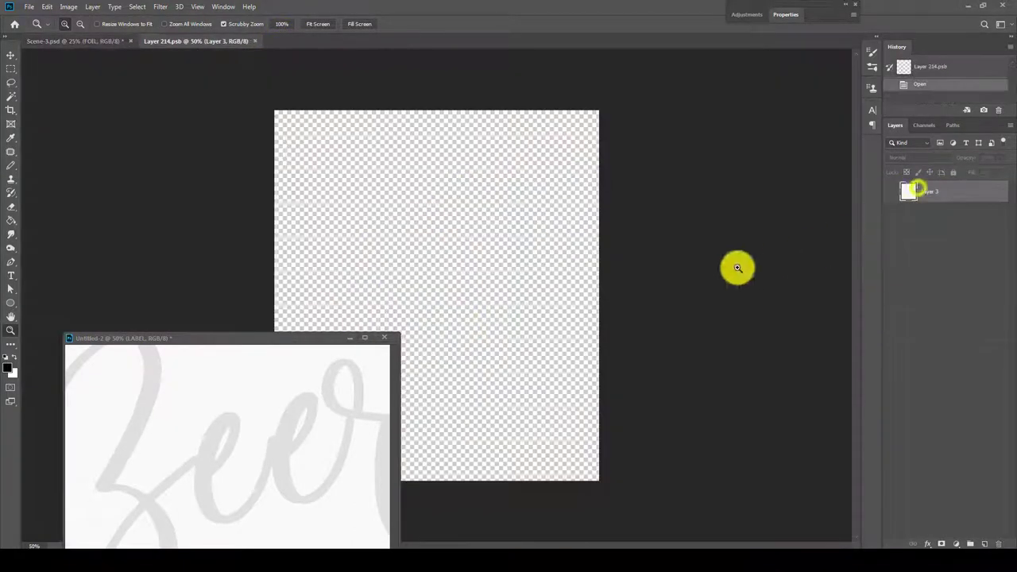
left_click(294, 337)
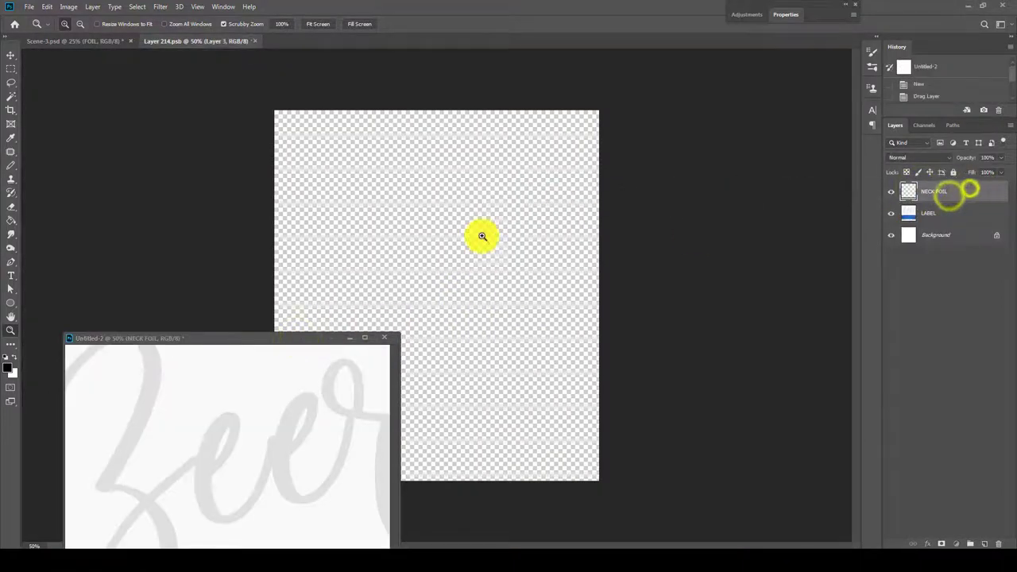
left_click_drag(972, 195, 479, 236)
left_click(268, 41)
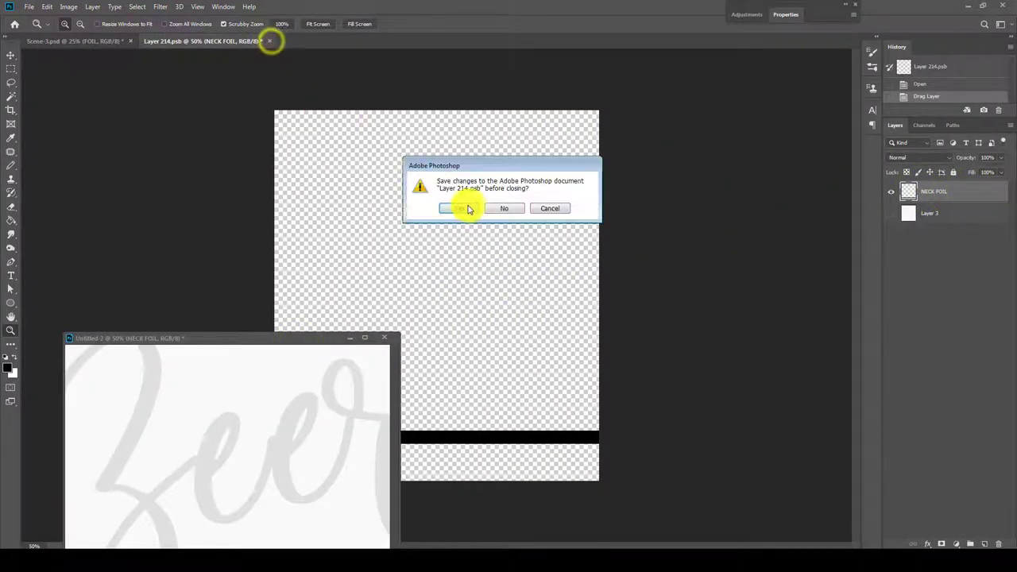
left_click(464, 208)
left_click(385, 337)
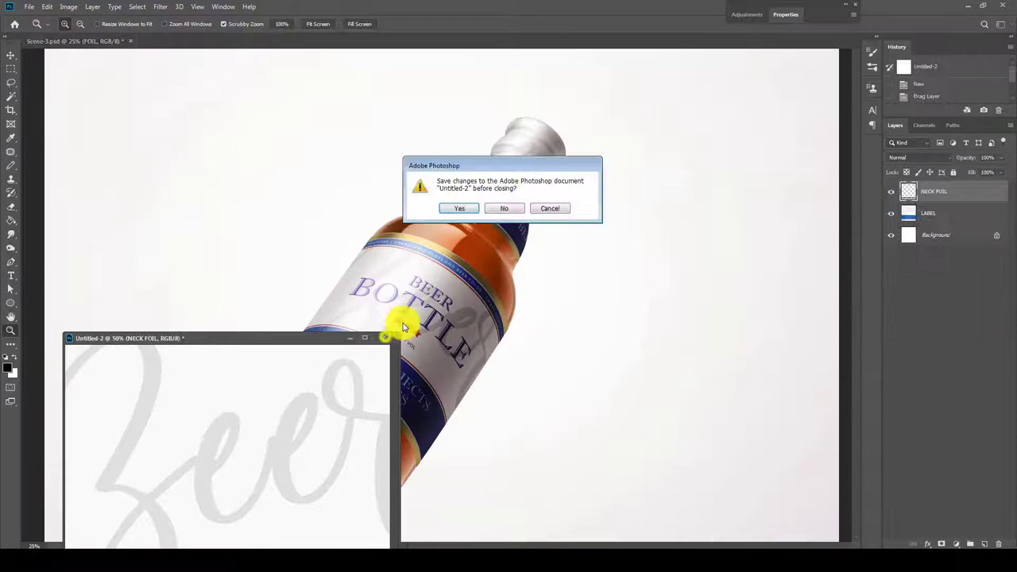
left_click(503, 209)
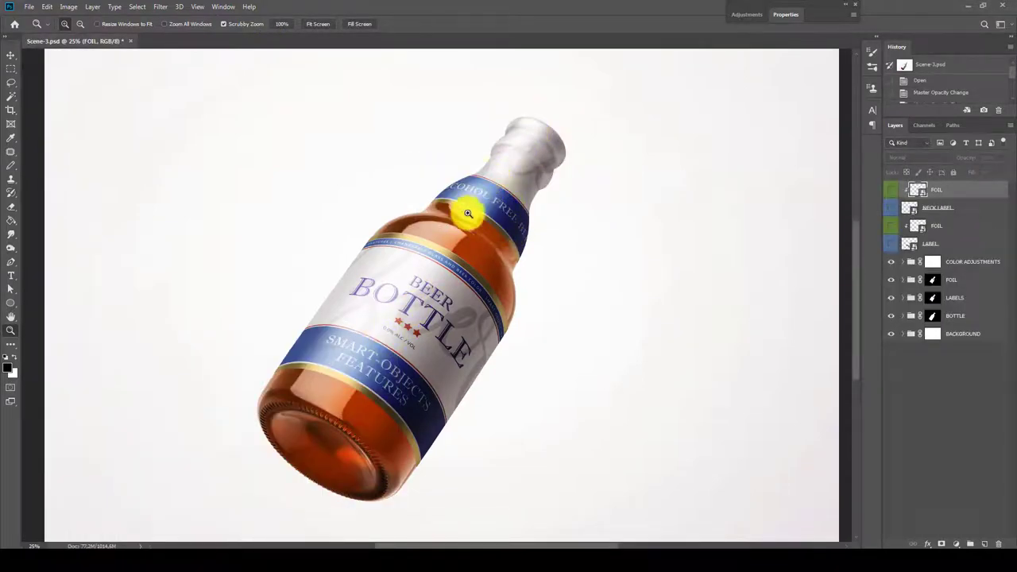
Step: Zoom onto the bottle, expand the FOIL group, and open the label foil's Hue/Saturation settings
left_click(439, 303)
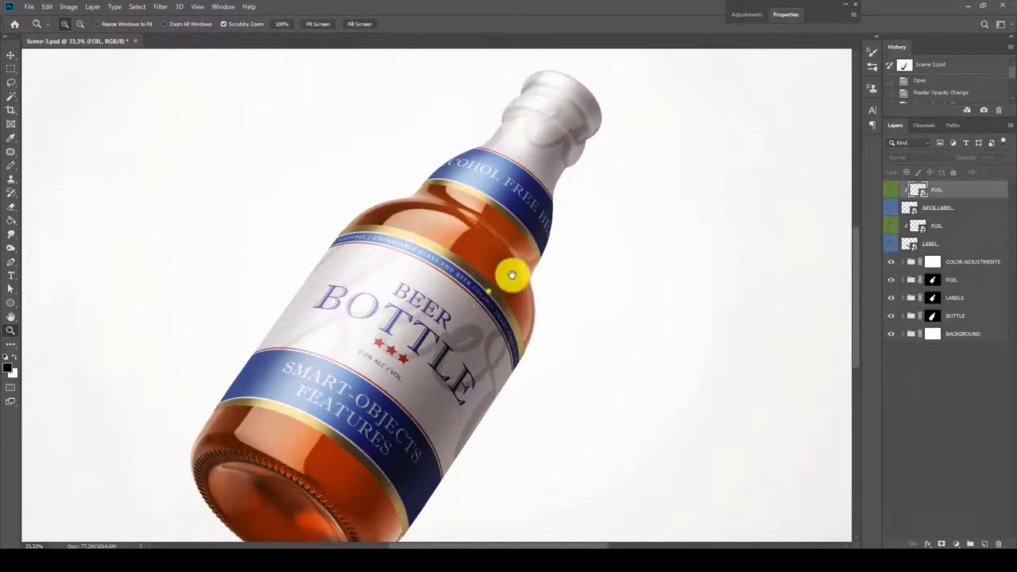
left_click_drag(508, 275, 570, 272)
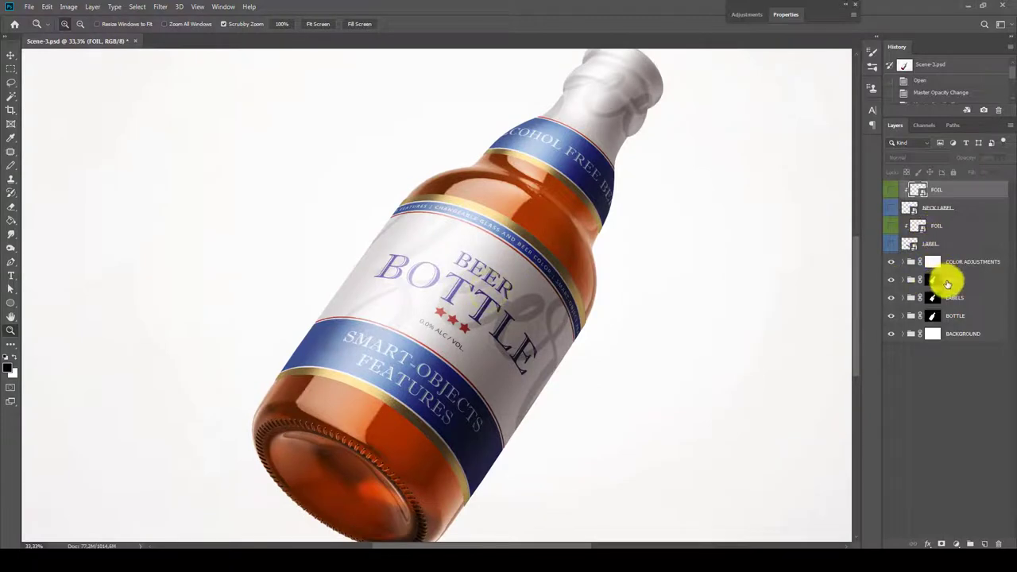
left_click(942, 282)
left_click(903, 280)
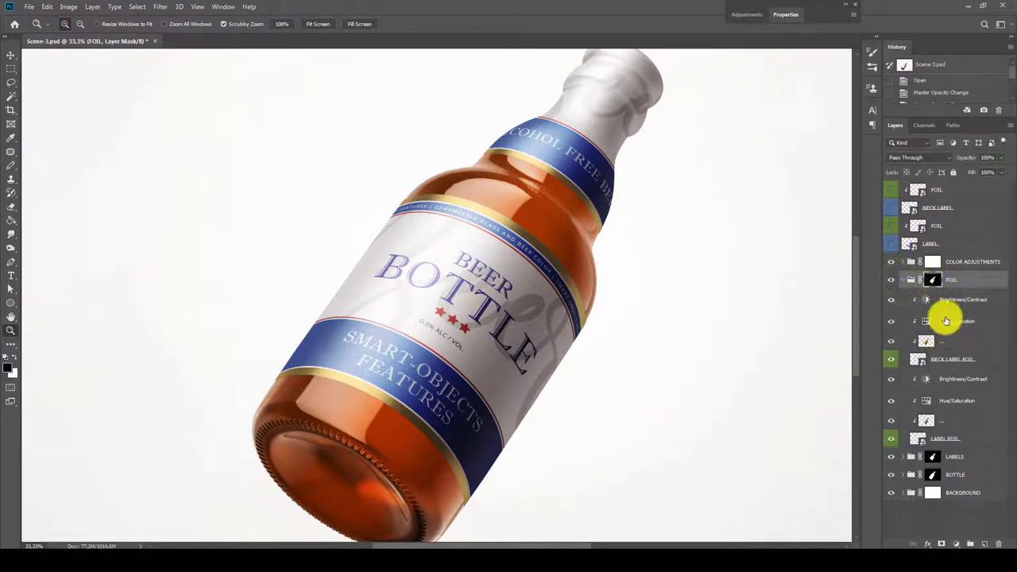
left_click(926, 385)
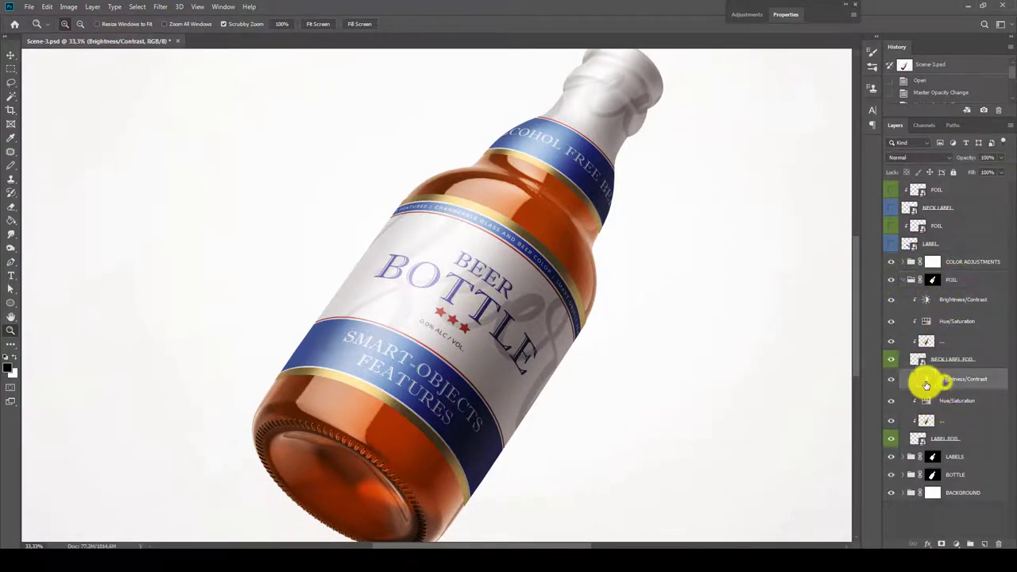
left_click(933, 405)
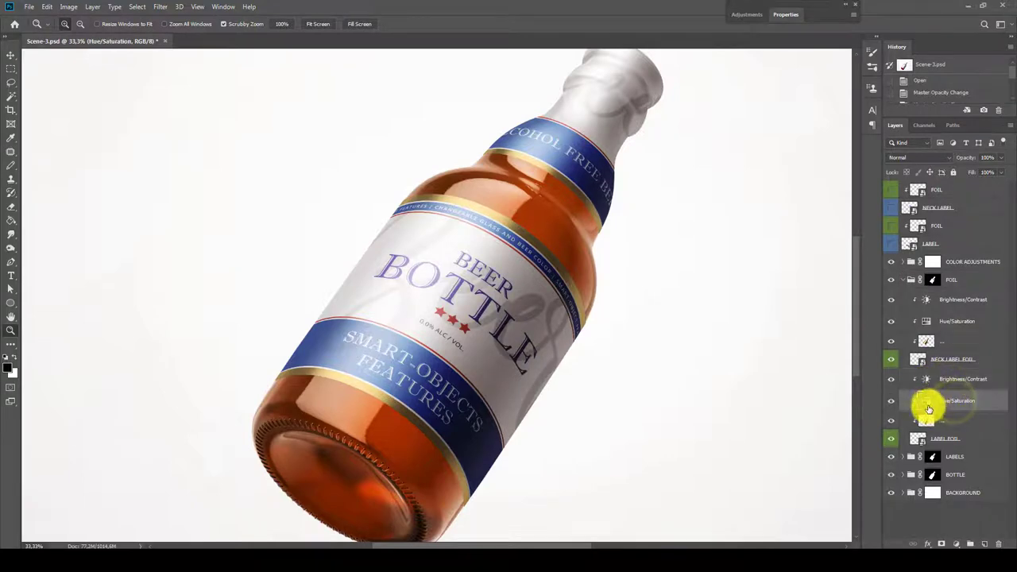
double_click(929, 407)
Step: Set the foil Hue/Saturation to Hue 0 and Saturation -100 for a silver look
mouse_move(789, 87)
left_mouse_down()
mouse_move(762, 94)
mouse_move(849, 93)
mouse_move(735, 93)
left_mouse_up()
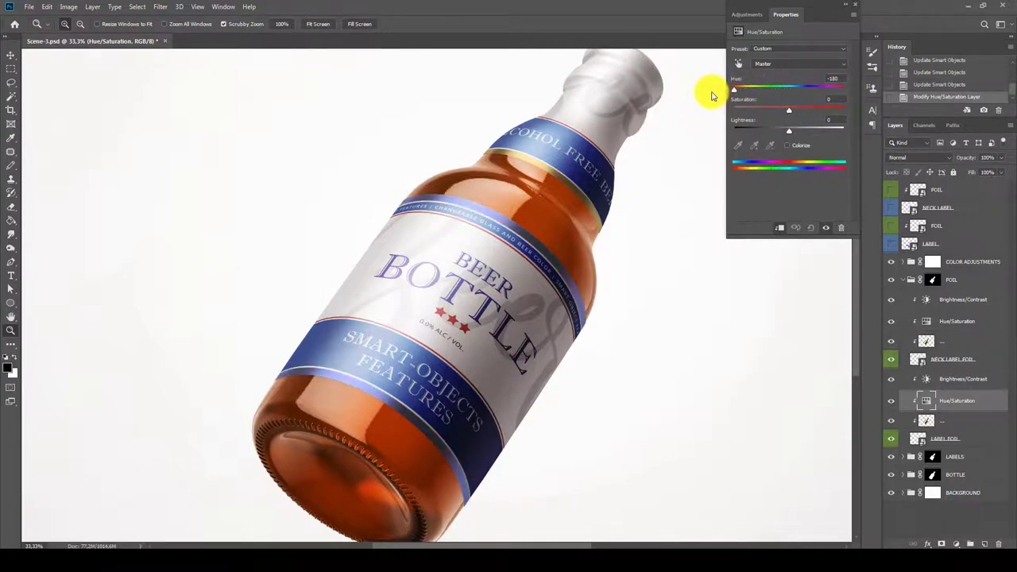
left_click(831, 78)
type("0")
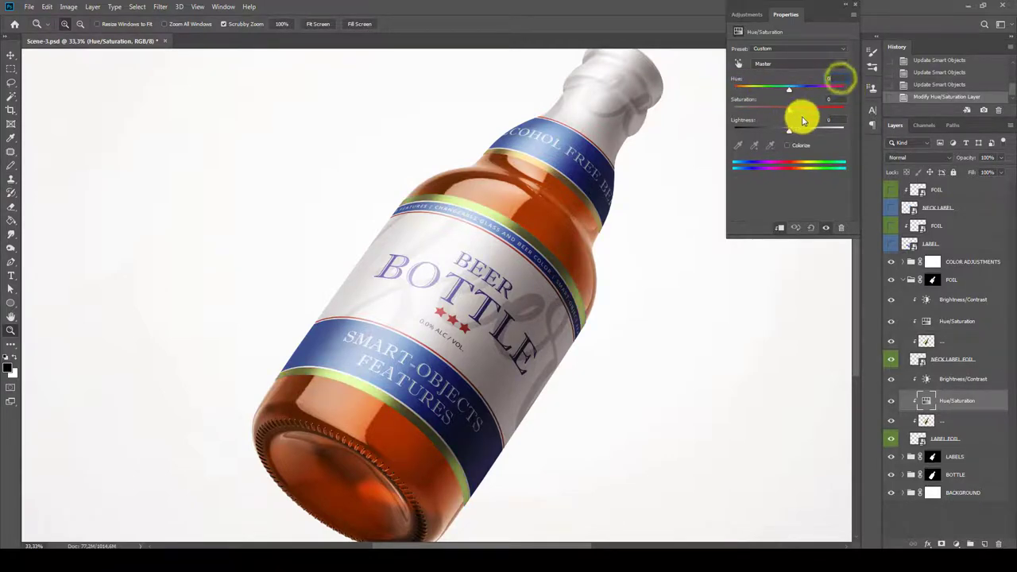
left_click_drag(787, 111, 647, 127)
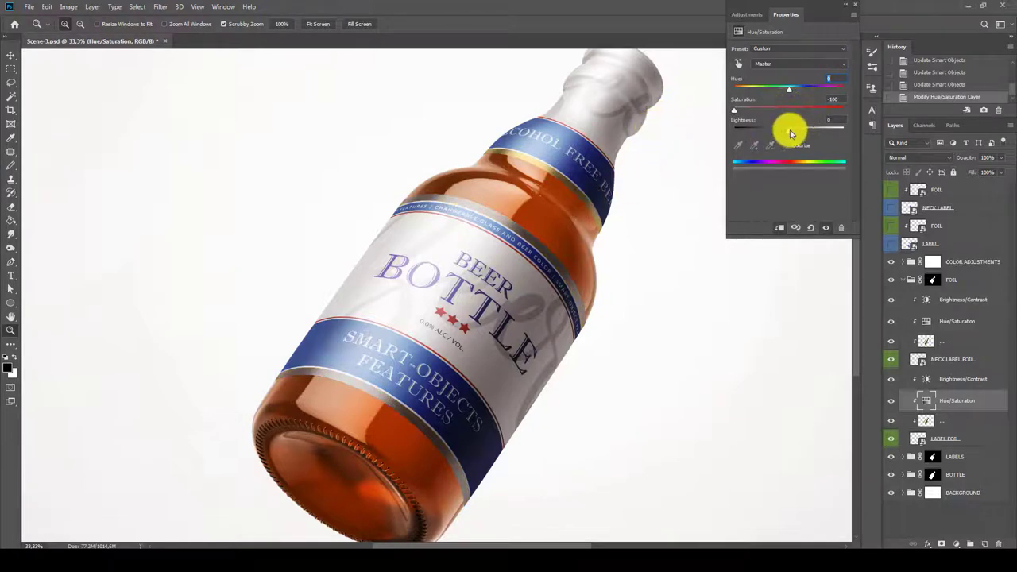
left_click(834, 97)
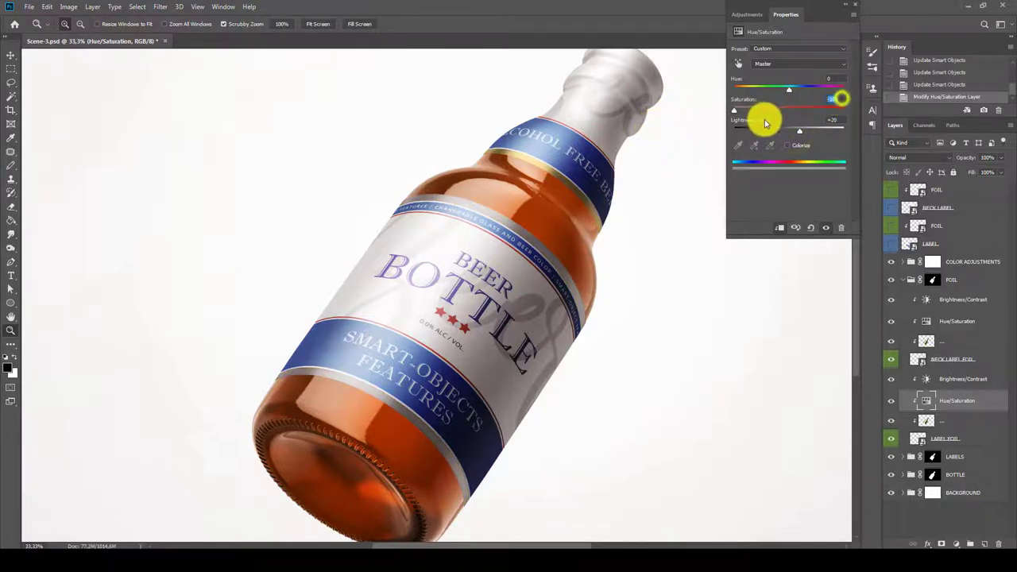
Step: Adjust the neck foil's Brightness/Contrast, lowering brightness and raising Contrast to 37
left_click(831, 17)
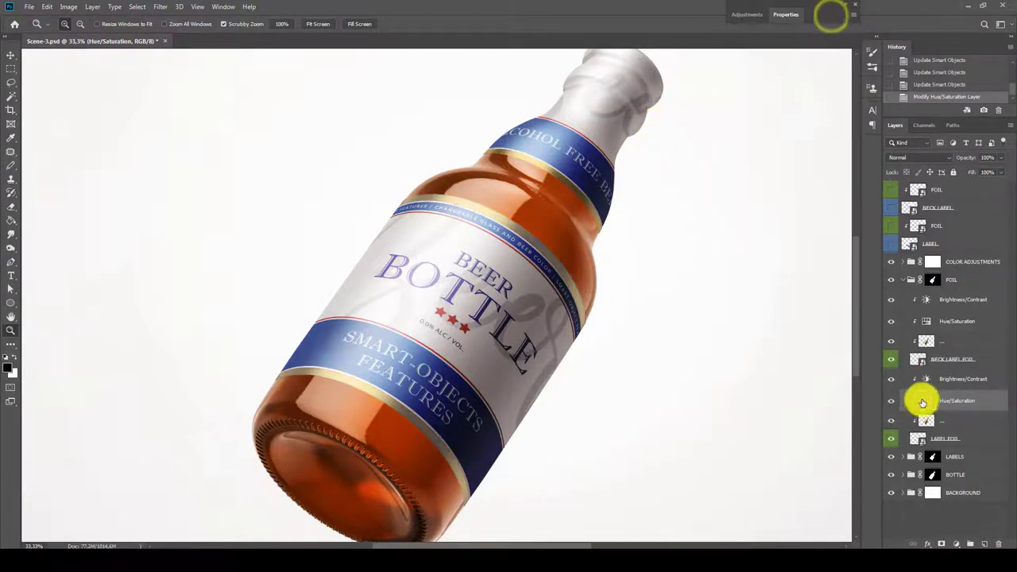
double_click(916, 380)
mouse_move(790, 81)
left_mouse_down()
mouse_move(810, 80)
mouse_move(774, 81)
left_mouse_up()
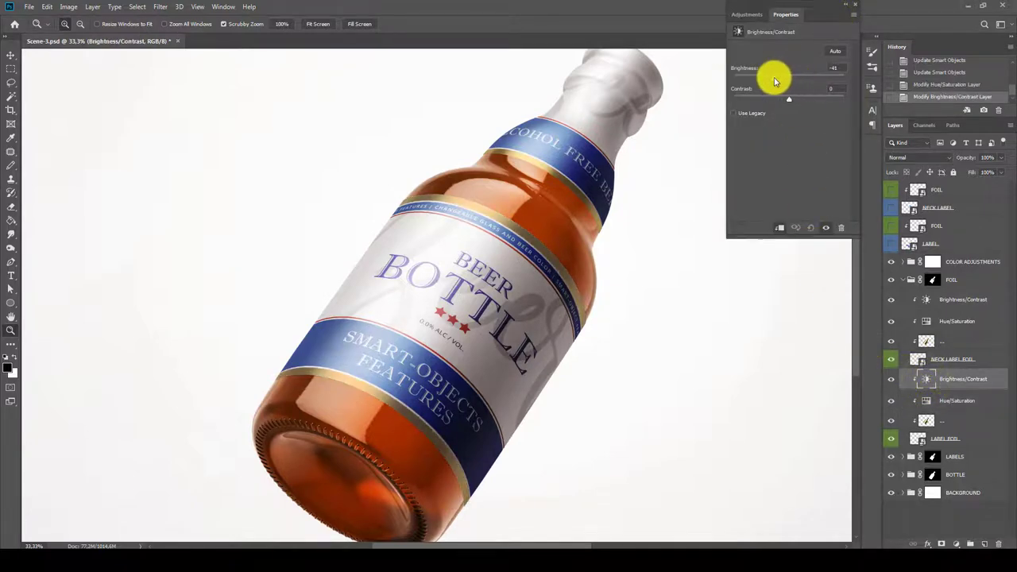
left_click(836, 67)
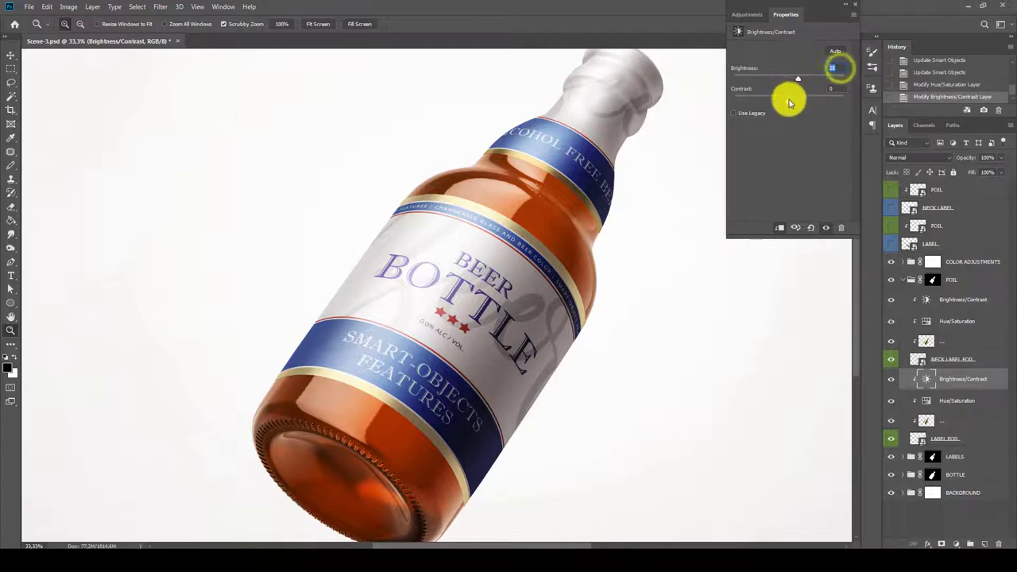
left_click_drag(790, 102, 811, 101)
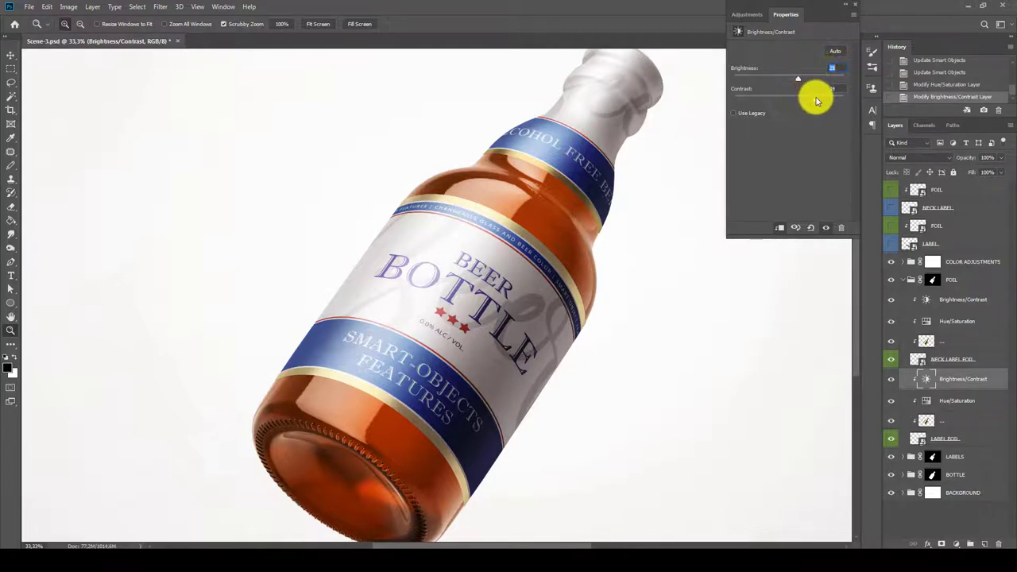
double_click(832, 13)
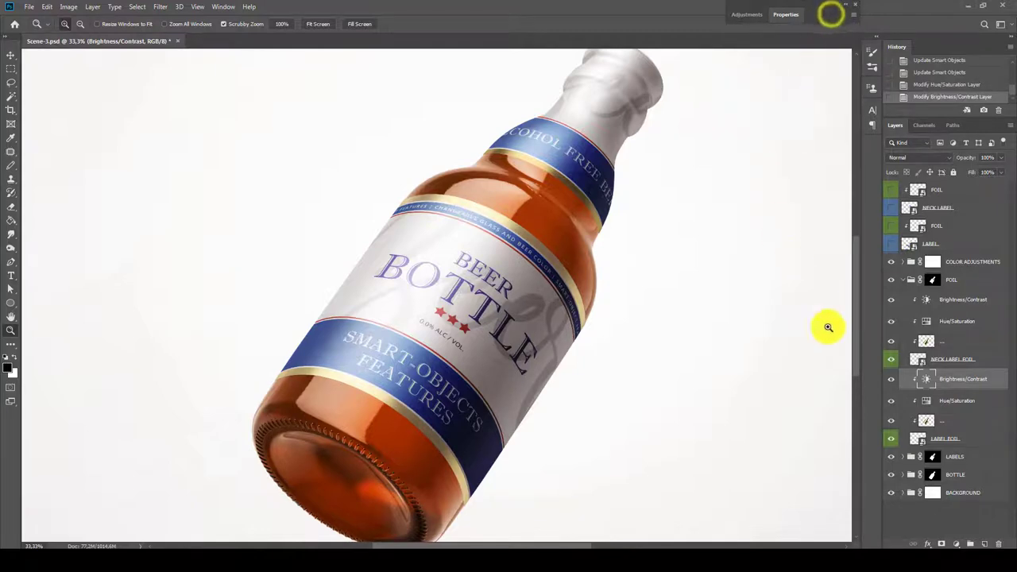
Step: Raise the main foil's Lightness to 5, then set its Brightness to 25 and Contrast to 50
double_click(926, 324)
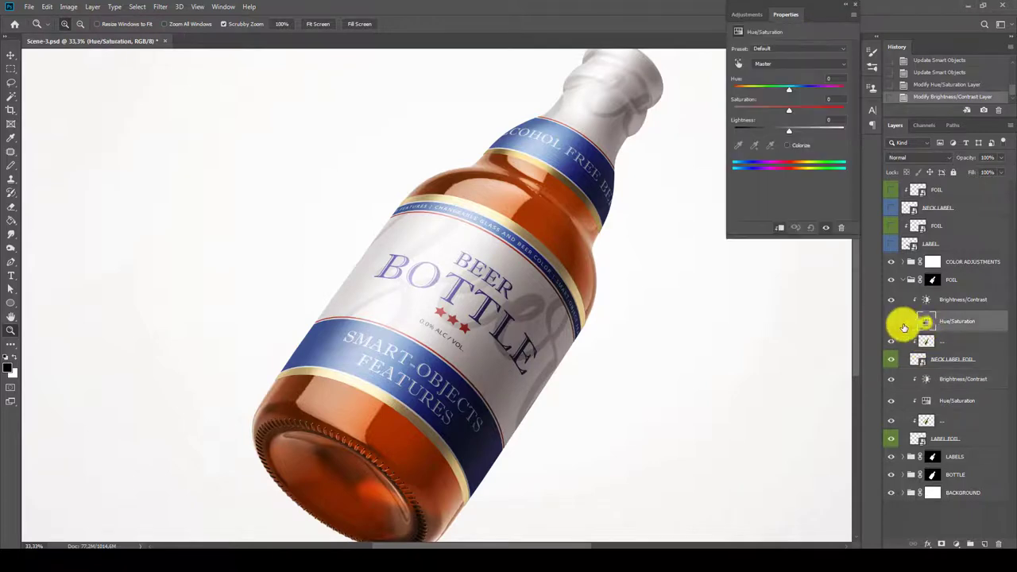
left_click(830, 119)
type("5")
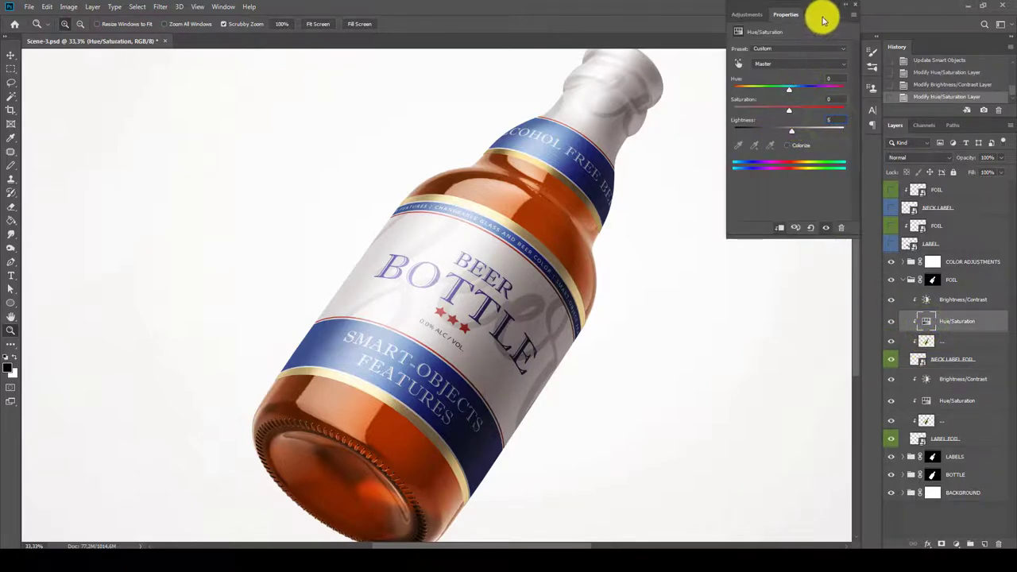
double_click(822, 15)
double_click(919, 295)
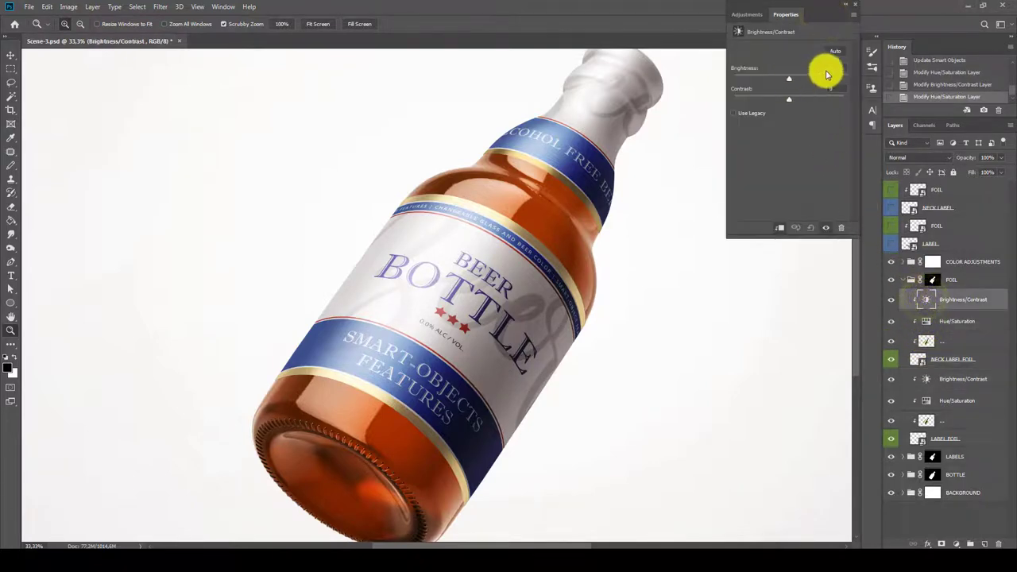
left_click(832, 67)
type("25")
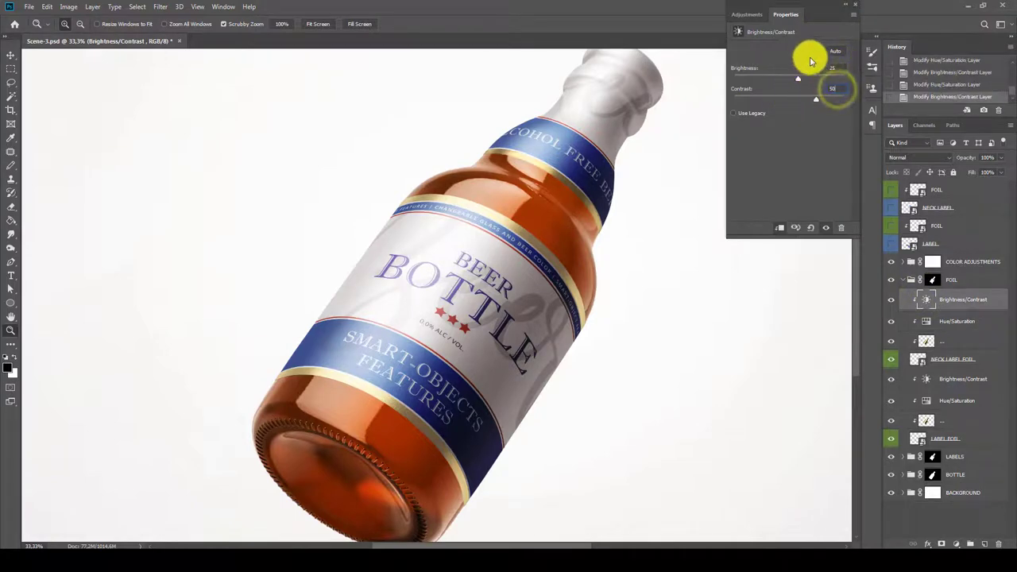
double_click(826, 14)
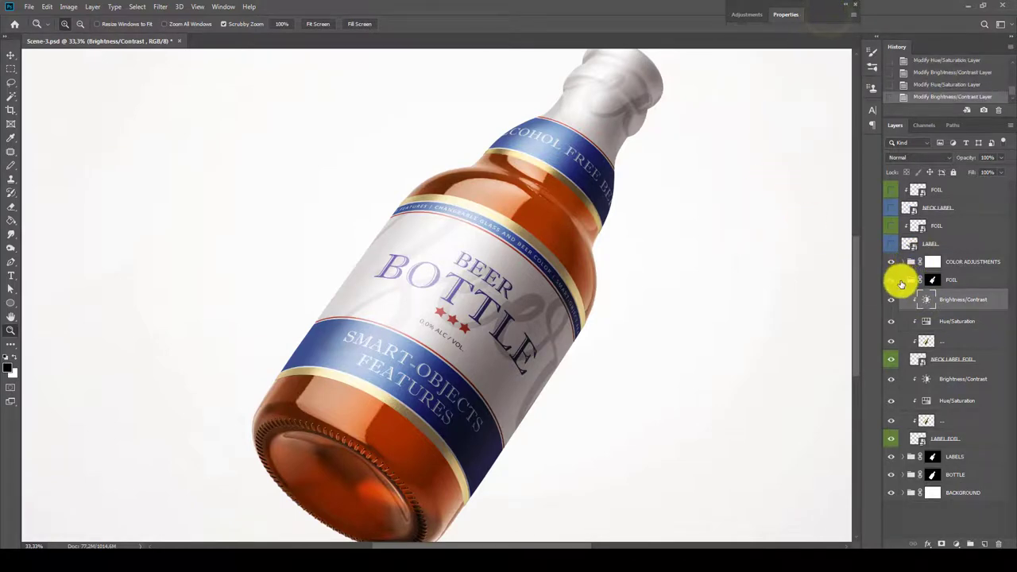
Step: Expand the LABELS group and adjust the neck label SHADOWS layer's opacity
left_click(904, 279)
left_click(904, 297)
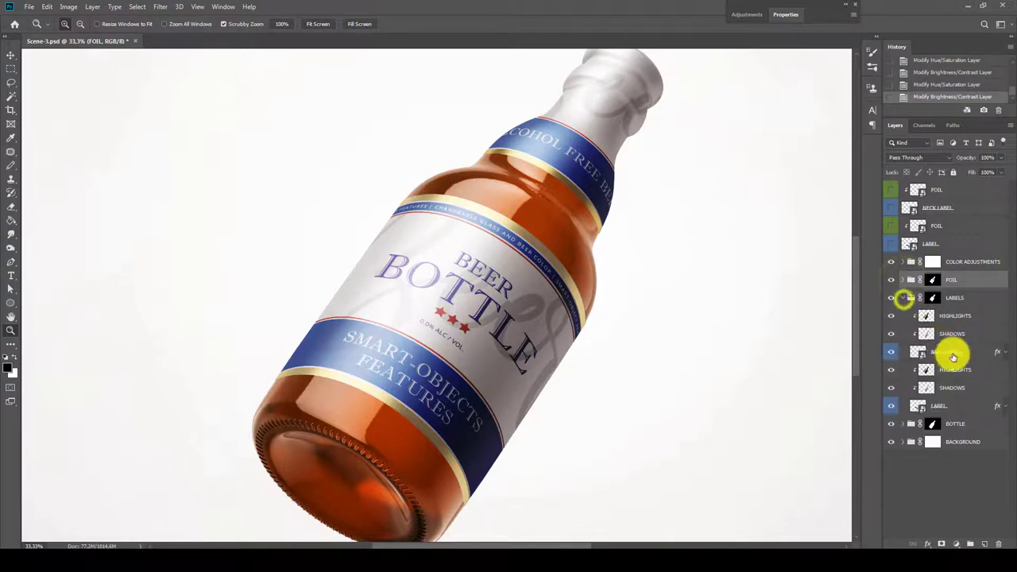
left_click(932, 335)
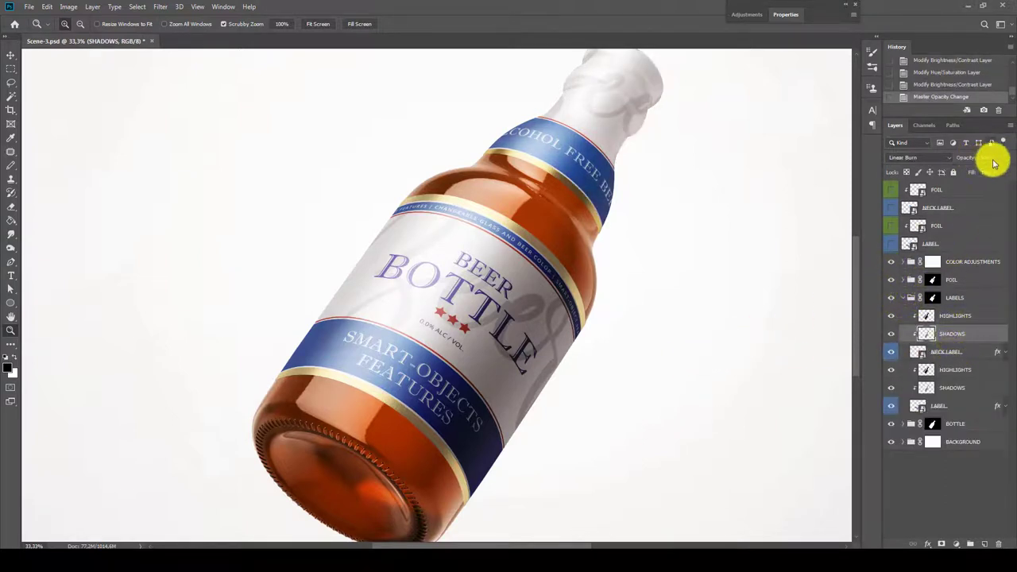
left_click_drag(998, 160, 993, 166)
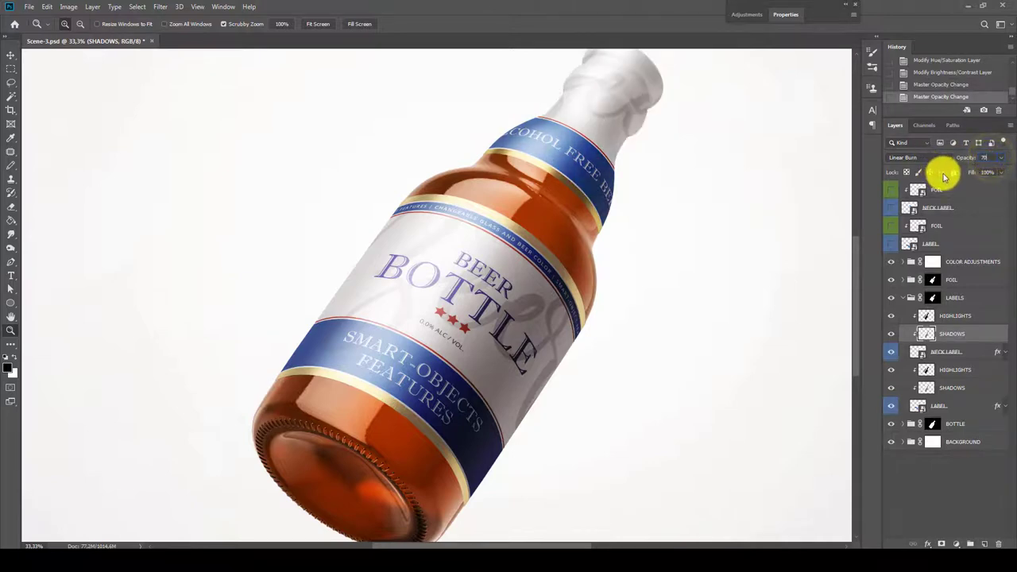
Step: Set the main label SHADOWS layer to 80% opacity, compare it on and off, and fit the view
left_click(950, 387)
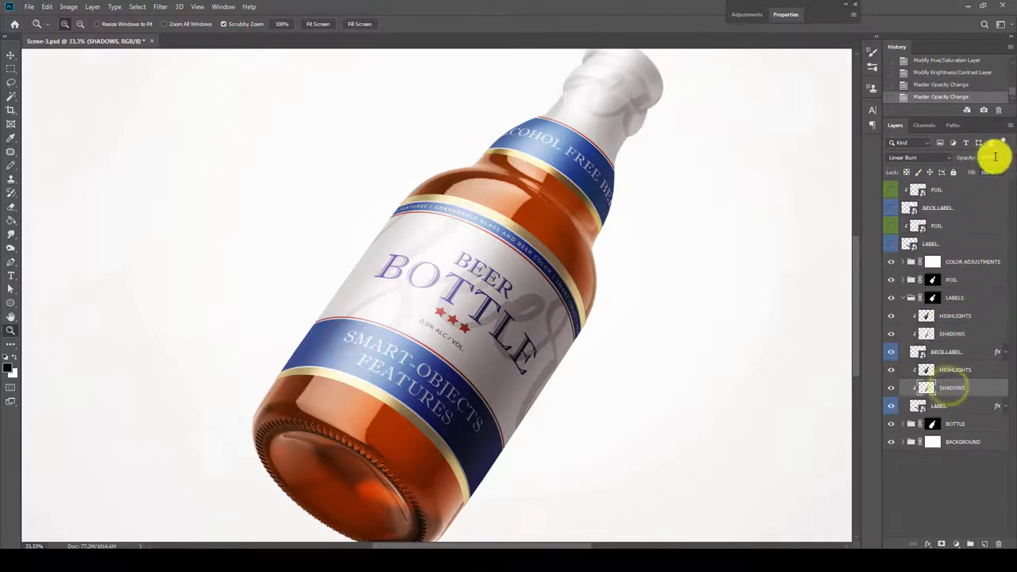
left_click(990, 158)
type("80")
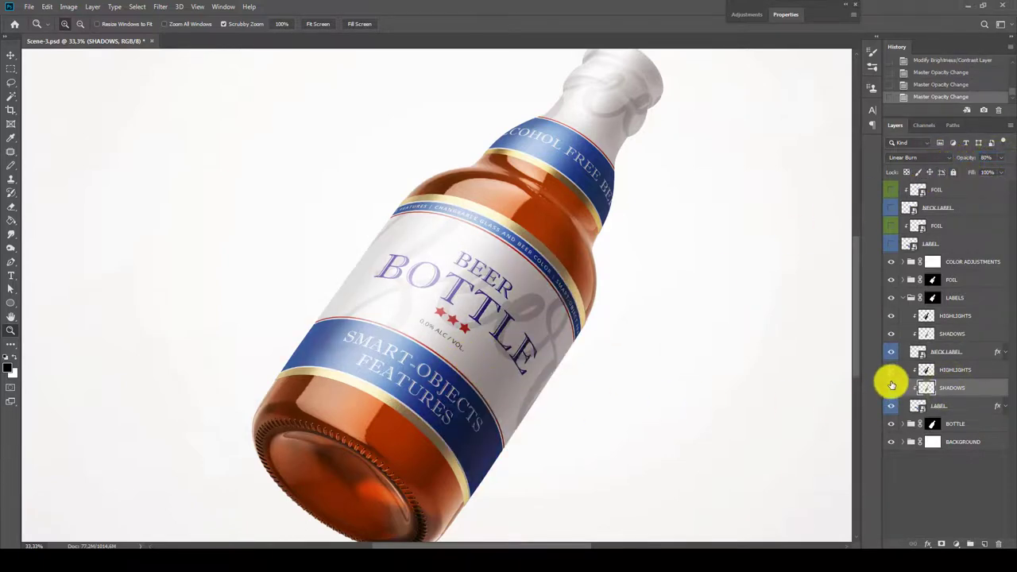
left_click(893, 389)
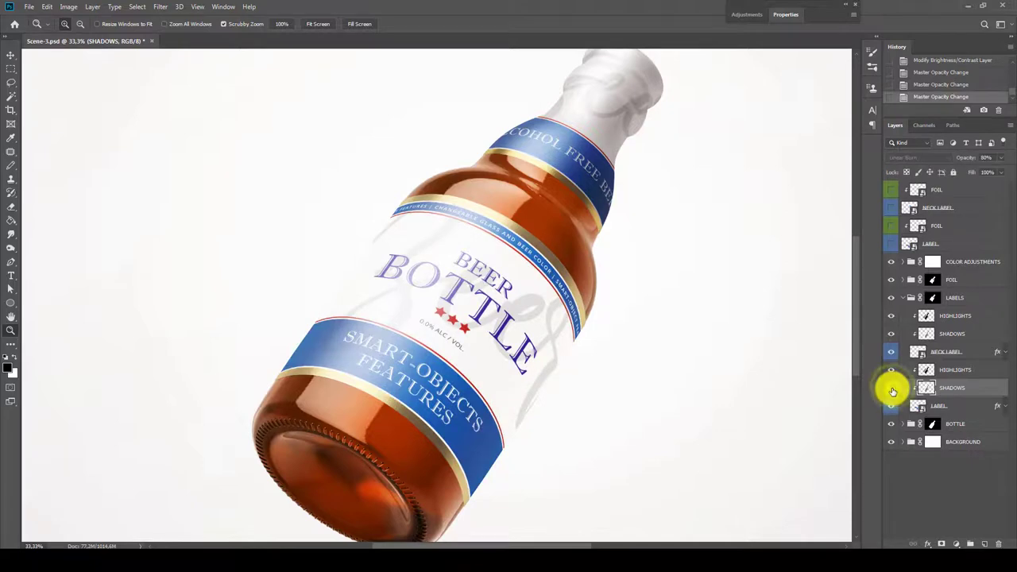
left_click(893, 389)
right_click(479, 334)
left_click(479, 334)
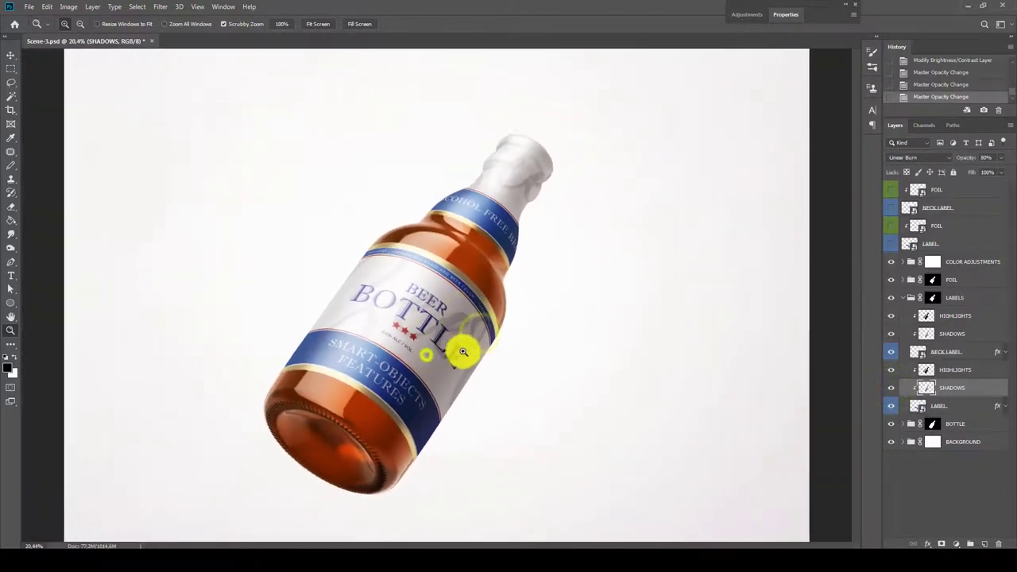
Step: Expand COLOR ADJUSTMENTS, turn on WARM PHOTO FILTER, and adjust its opacity
left_click(902, 297)
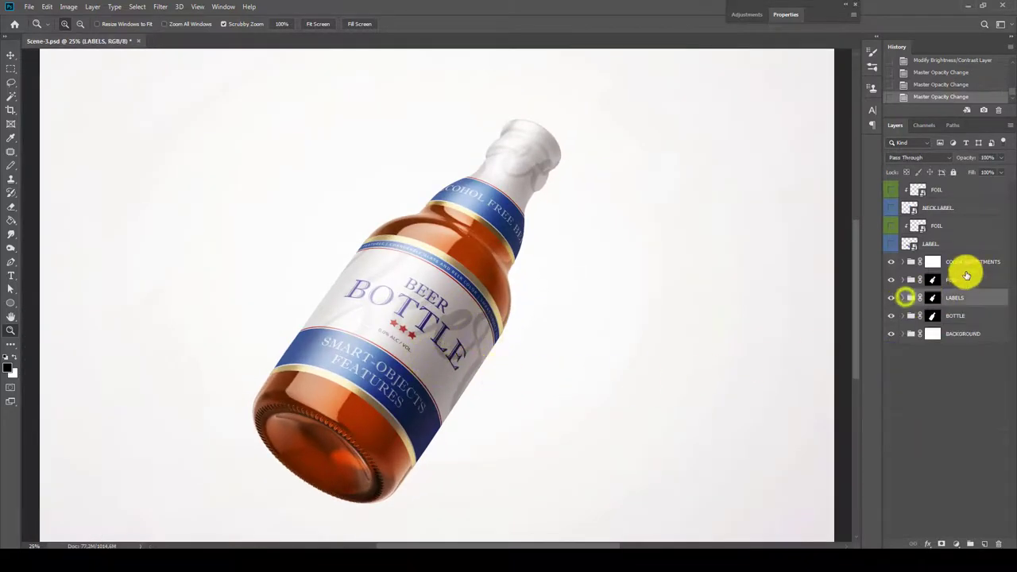
left_click(965, 262)
left_click(903, 263)
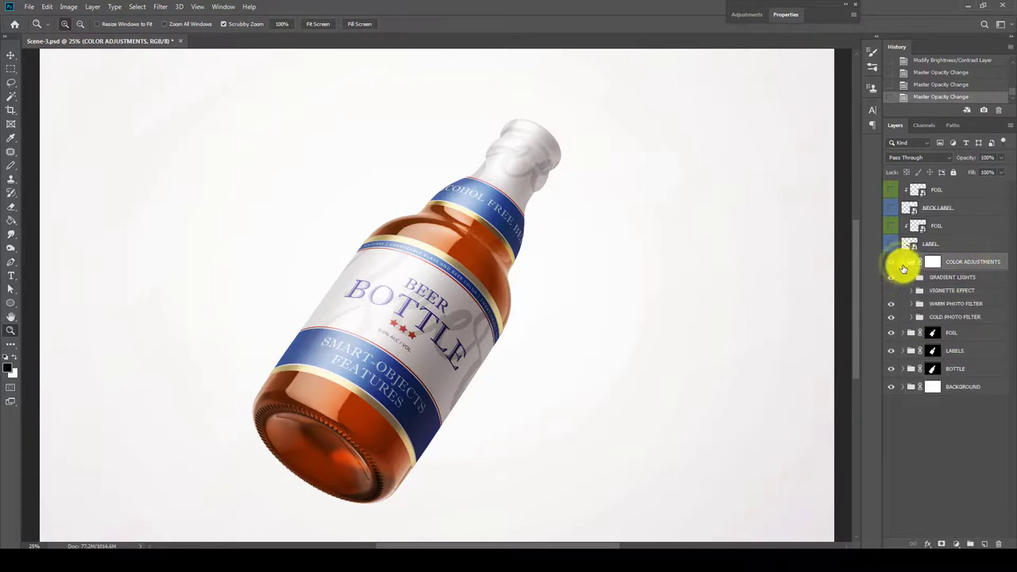
left_click(890, 292)
left_click(891, 303)
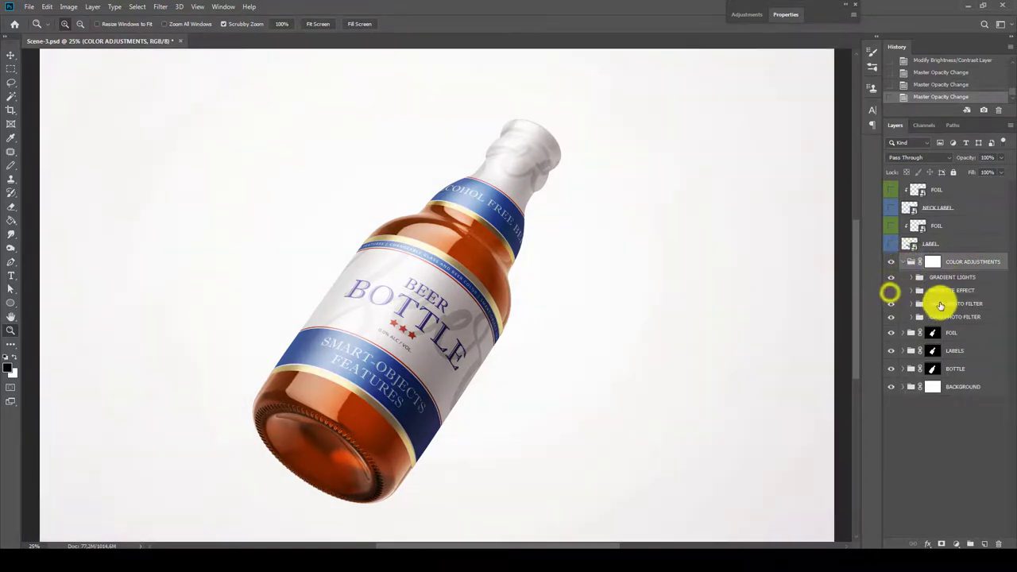
left_click(953, 304)
left_click_drag(999, 156, 1001, 168)
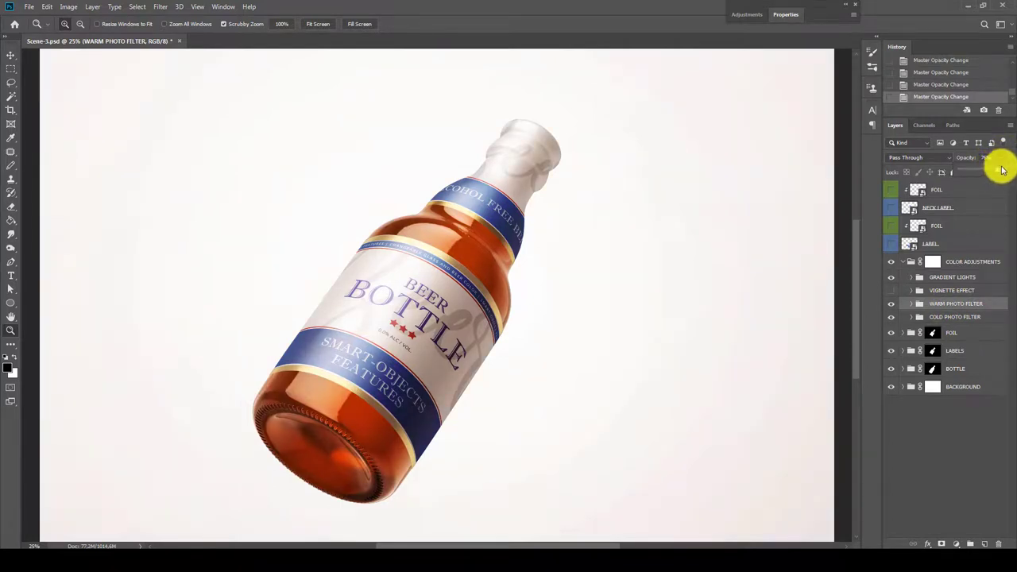
Step: Set the COLD PHOTO FILTER group's opacity to 49%
left_click(950, 316)
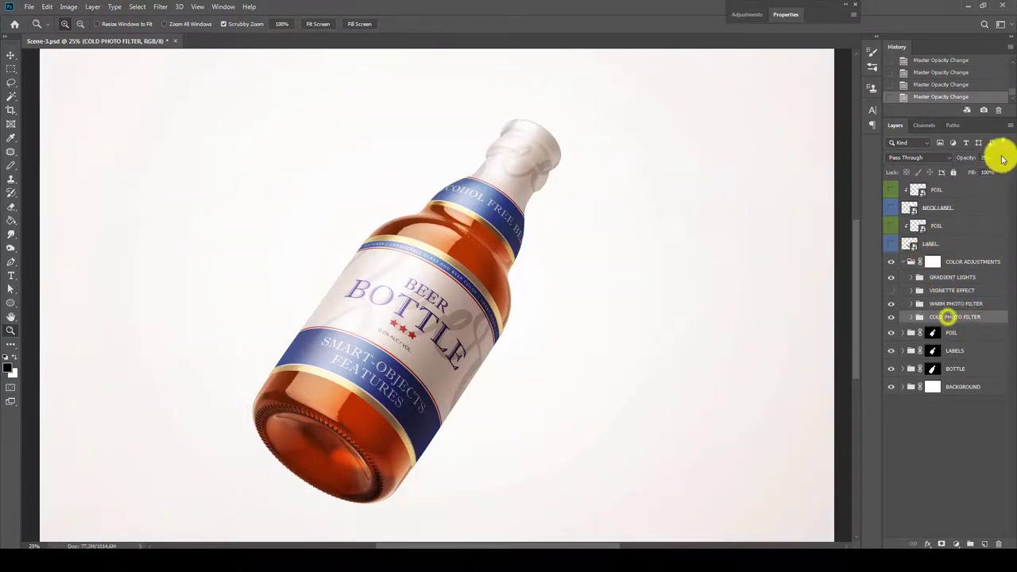
left_click_drag(995, 170, 985, 172)
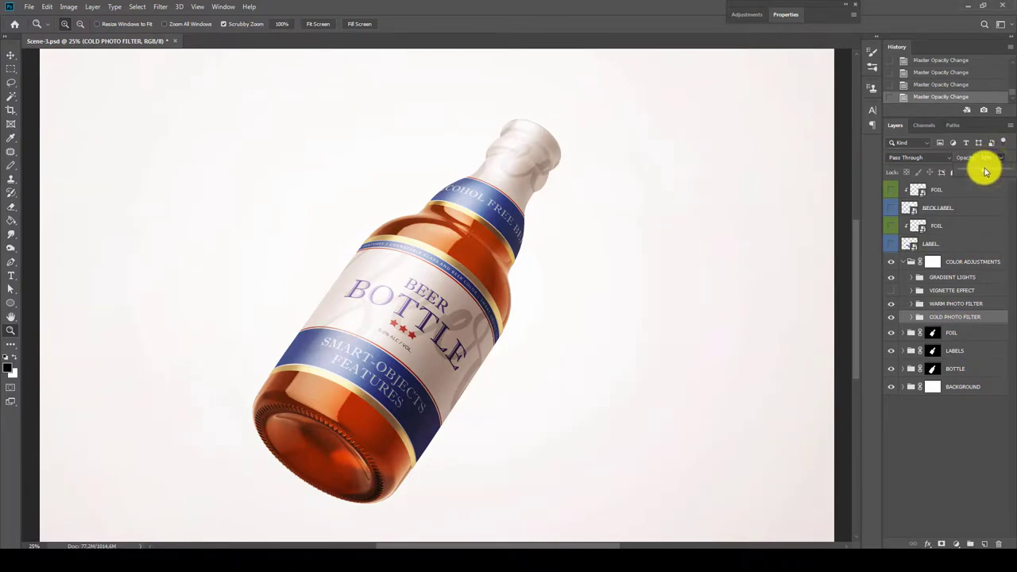
left_click_drag(985, 172, 1006, 155)
Step: Turn on the VIGNETTE EFFECT group and zoom to 100% to inspect the bottle's base
left_click(950, 291)
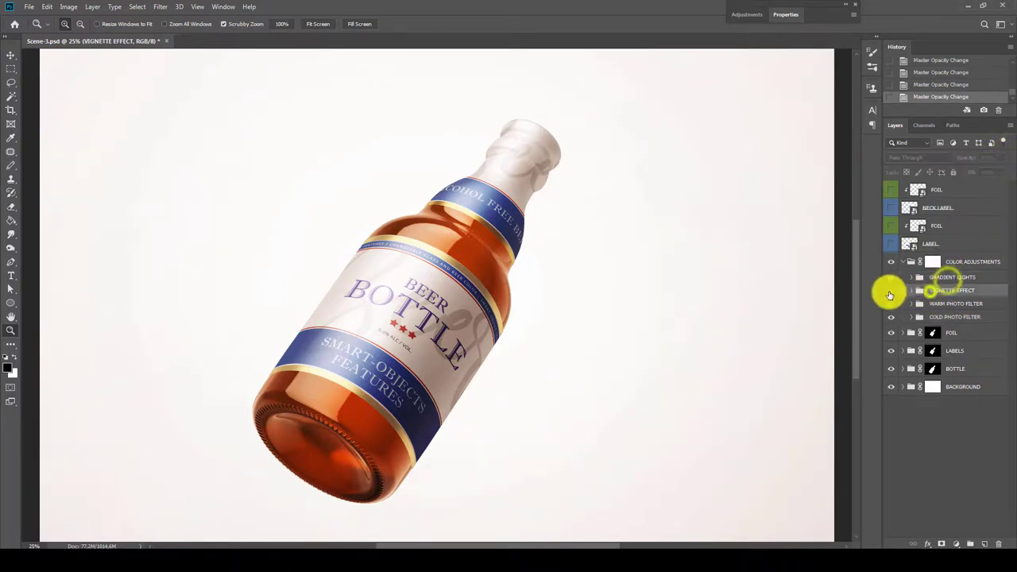
left_click(891, 291)
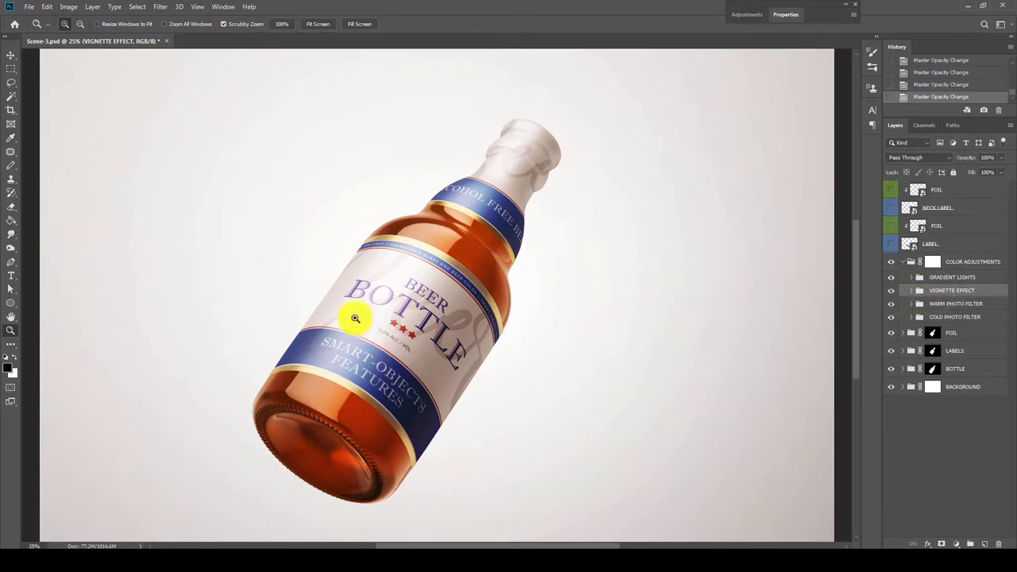
left_click(400, 301)
mouse_move(400, 301)
left_mouse_down()
mouse_move(449, 268)
mouse_move(479, 374)
mouse_move(459, 381)
left_mouse_up()
mouse_move(496, 320)
left_mouse_down()
mouse_move(387, 474)
mouse_move(543, 210)
mouse_move(447, 353)
mouse_move(413, 368)
mouse_move(484, 275)
mouse_move(541, 329)
mouse_move(484, 306)
left_mouse_up()
Step: Fit the whole bottle on screen and collapse the COLOR ADJUSTMENTS group
right_click(500, 319)
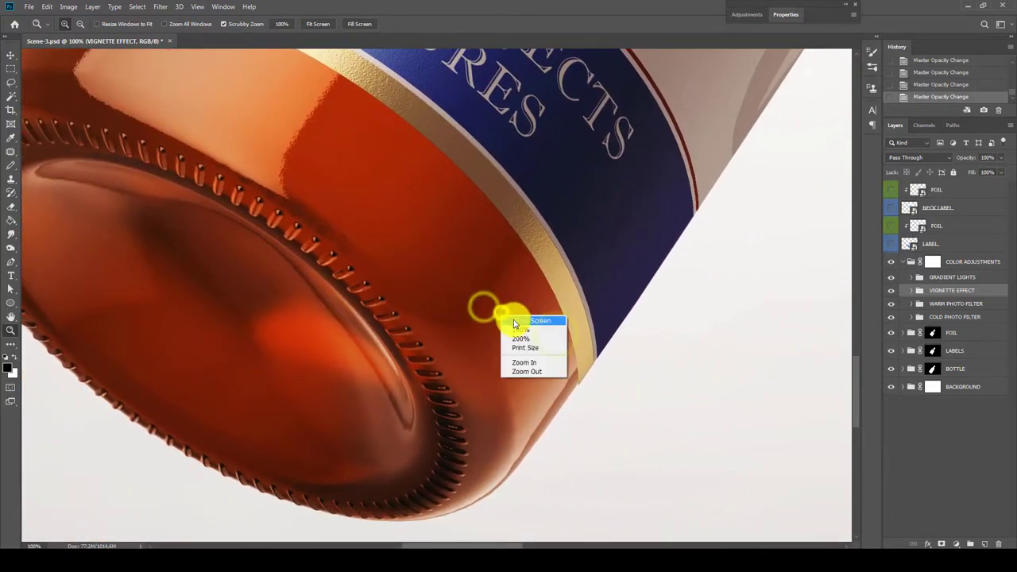
left_click(517, 329)
left_click(914, 264)
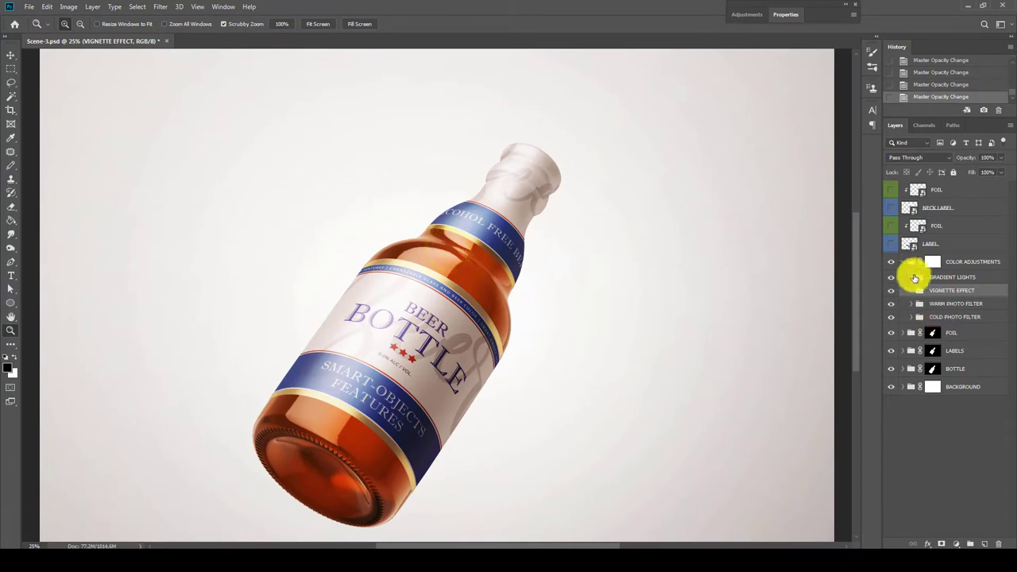
left_click(904, 262)
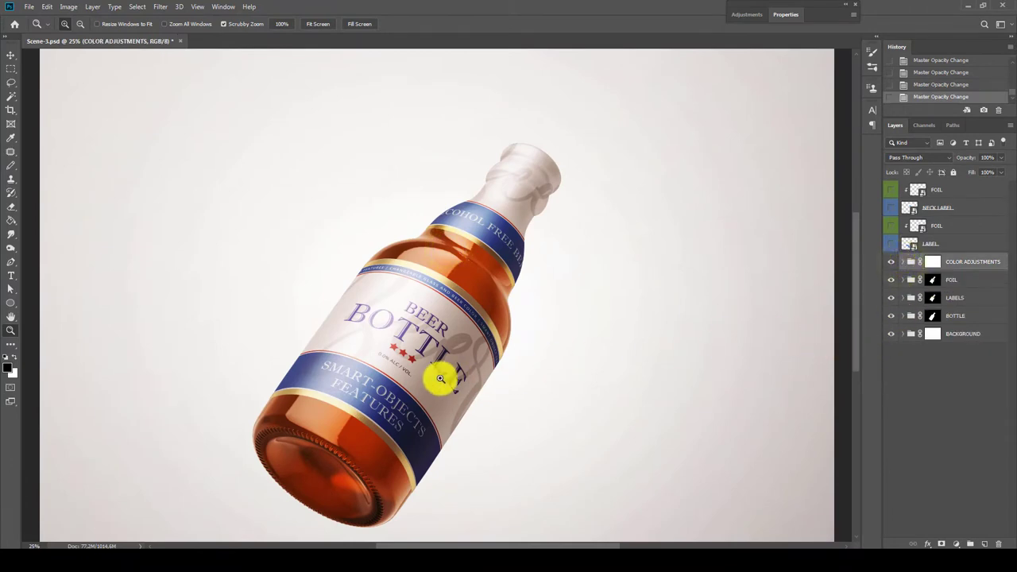